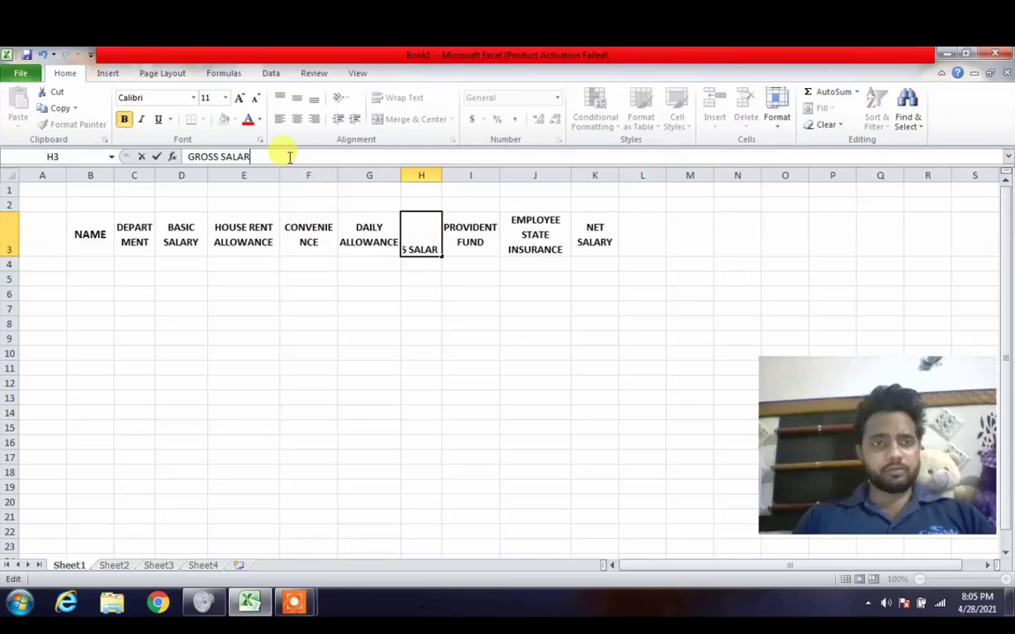
# Complete the header in H3 as GROSS SALARY and review the headers after it through NET SALARY.
pyautogui.write('Y')
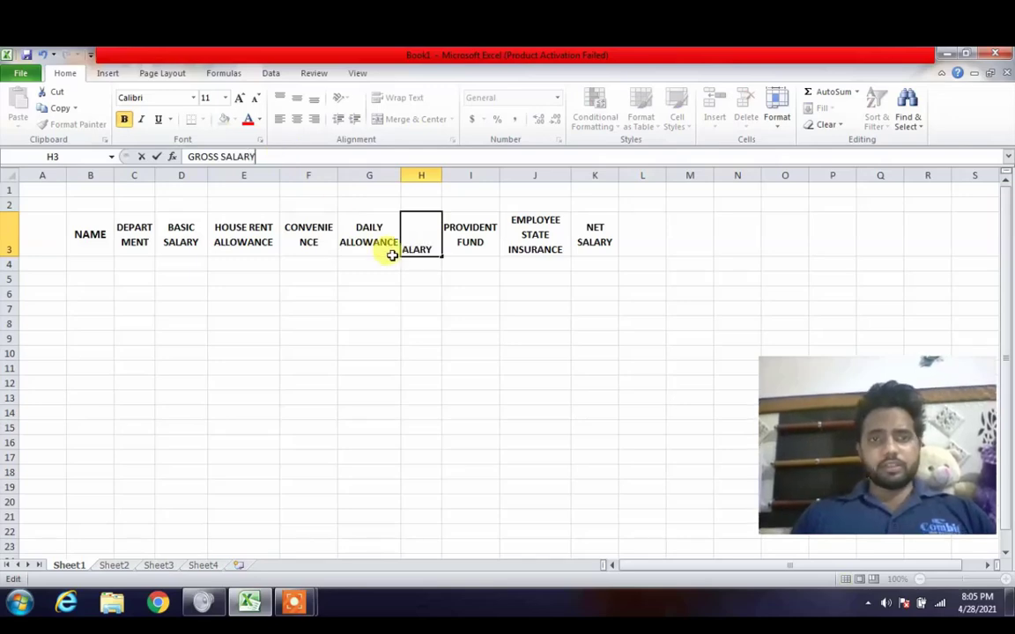
pyautogui.click(416, 277)
pyautogui.click(464, 216)
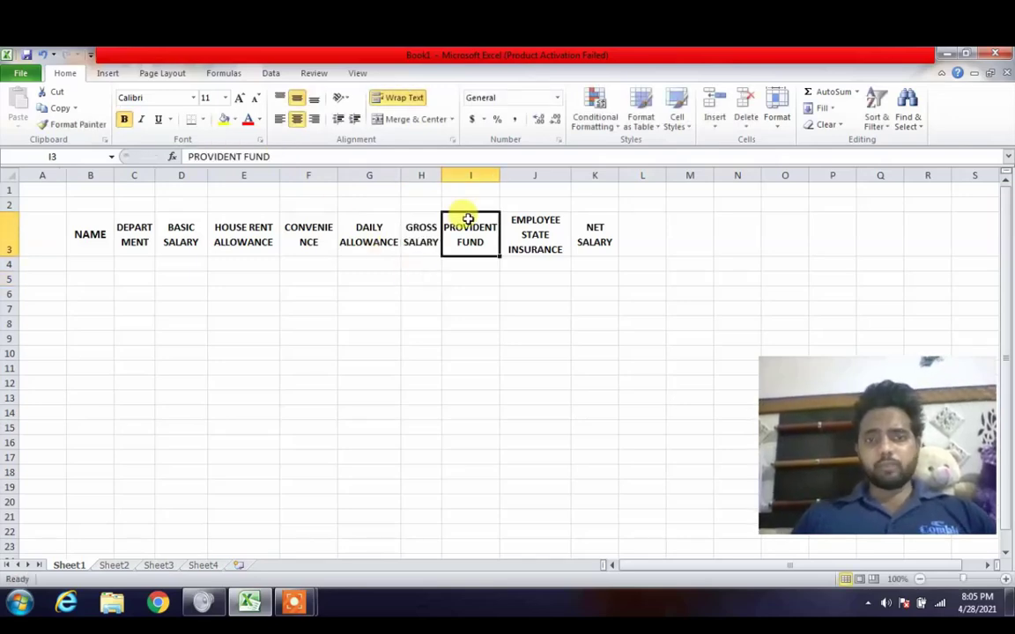
pyautogui.click(511, 224)
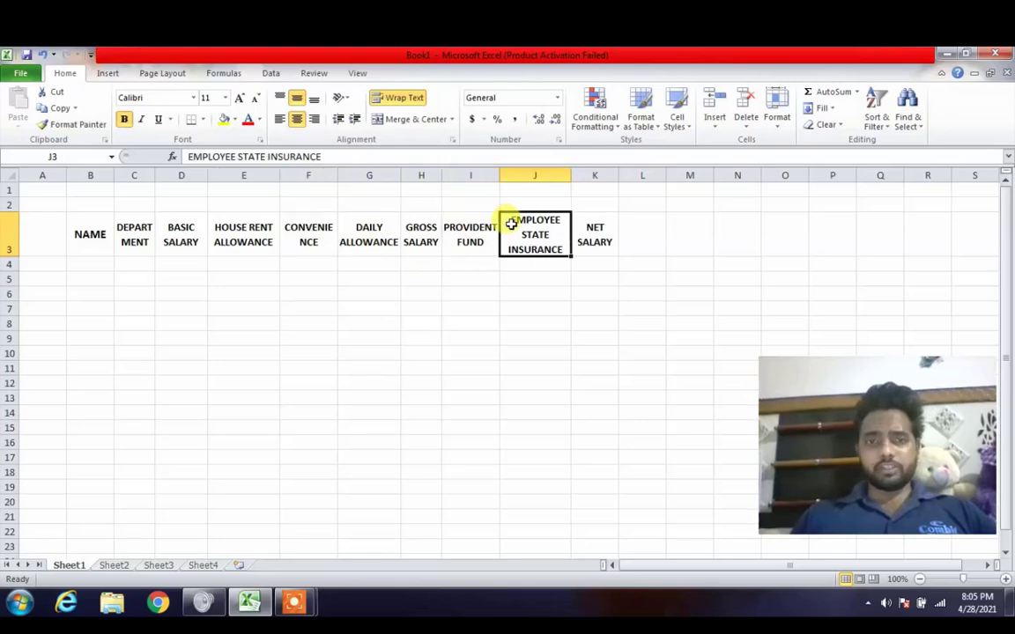
pyautogui.click(591, 229)
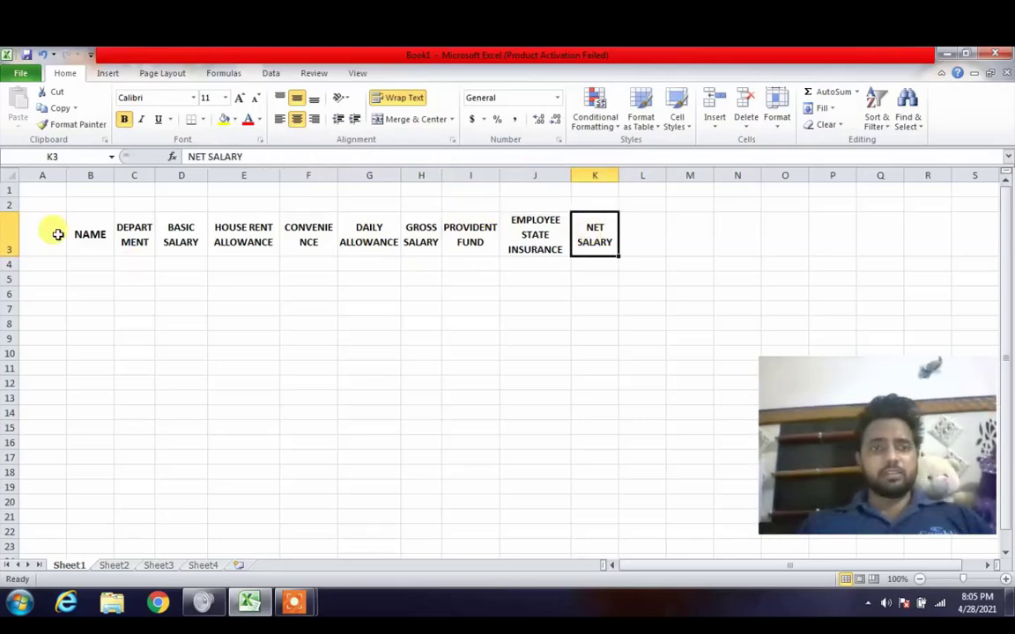
# Turn text wrapping off and back on for the DEPARTMENT header in C3 and the NET SALARY header in K3.
pyautogui.click(132, 231)
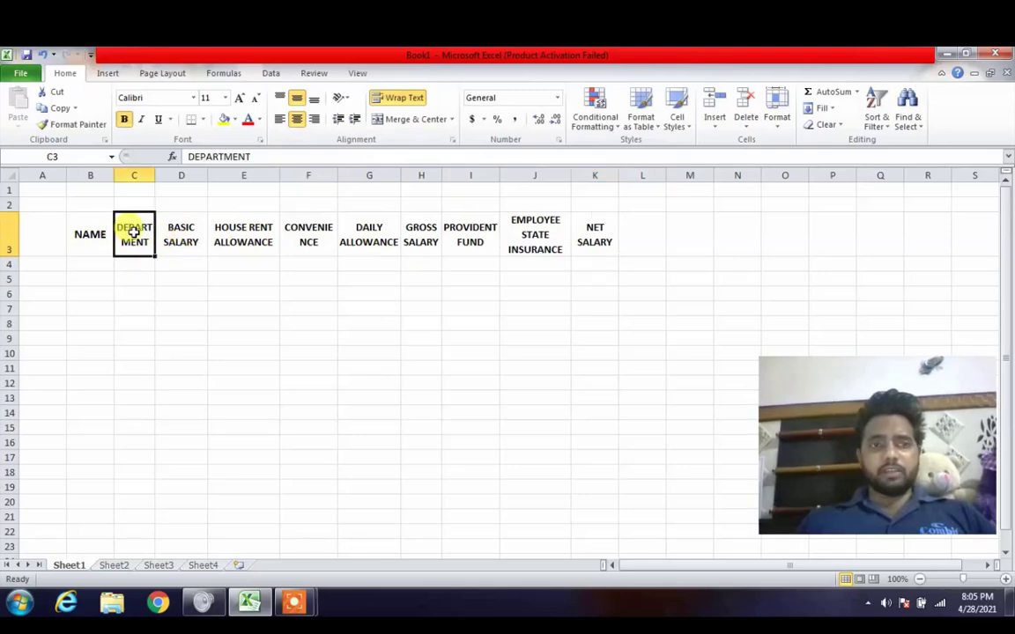
pyautogui.click(394, 99)
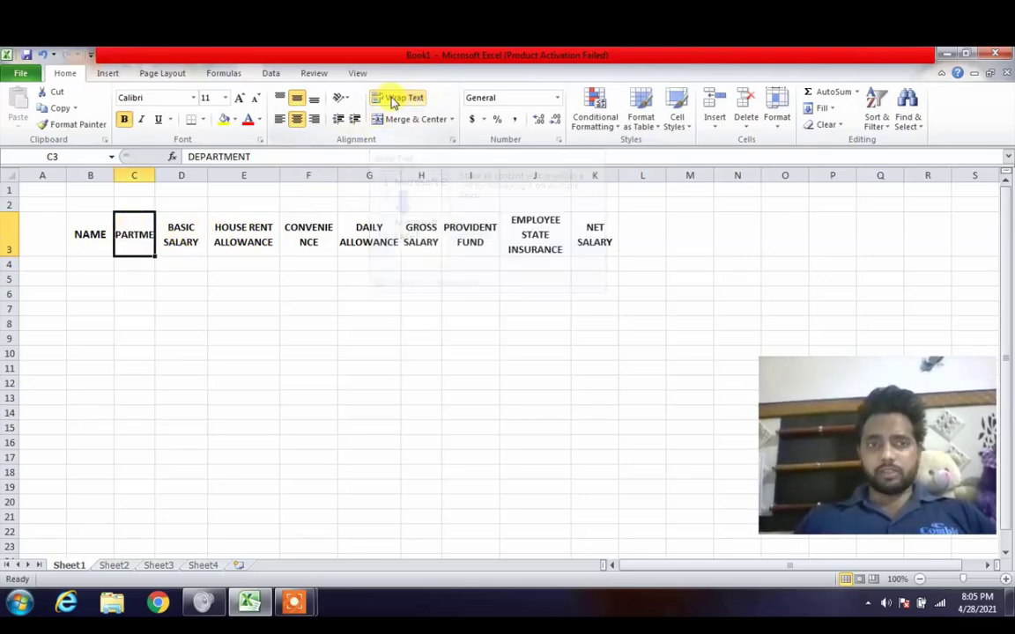
pyautogui.click(395, 99)
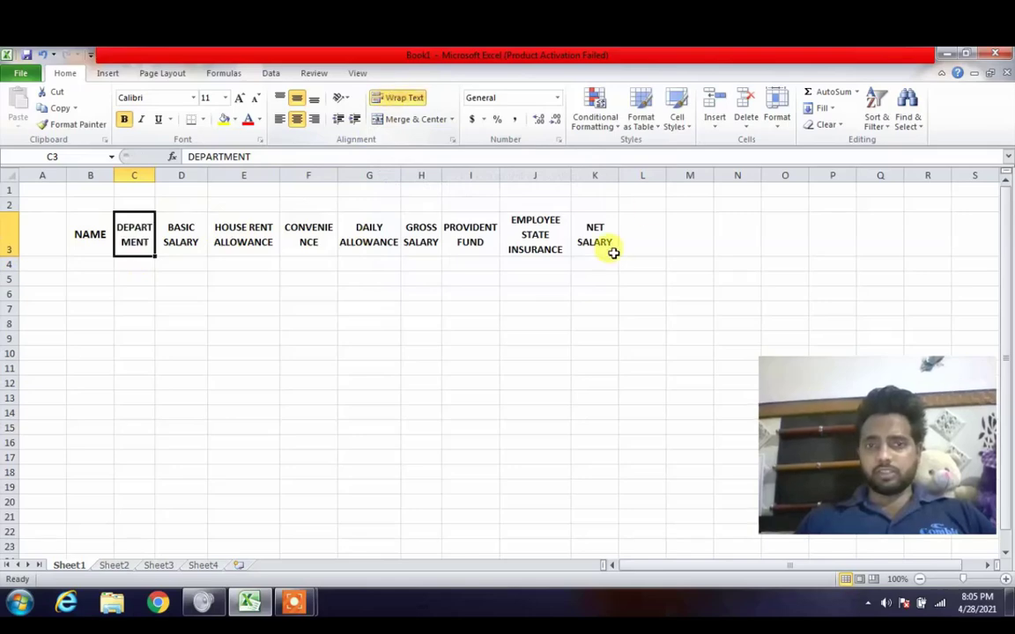
pyautogui.click(584, 234)
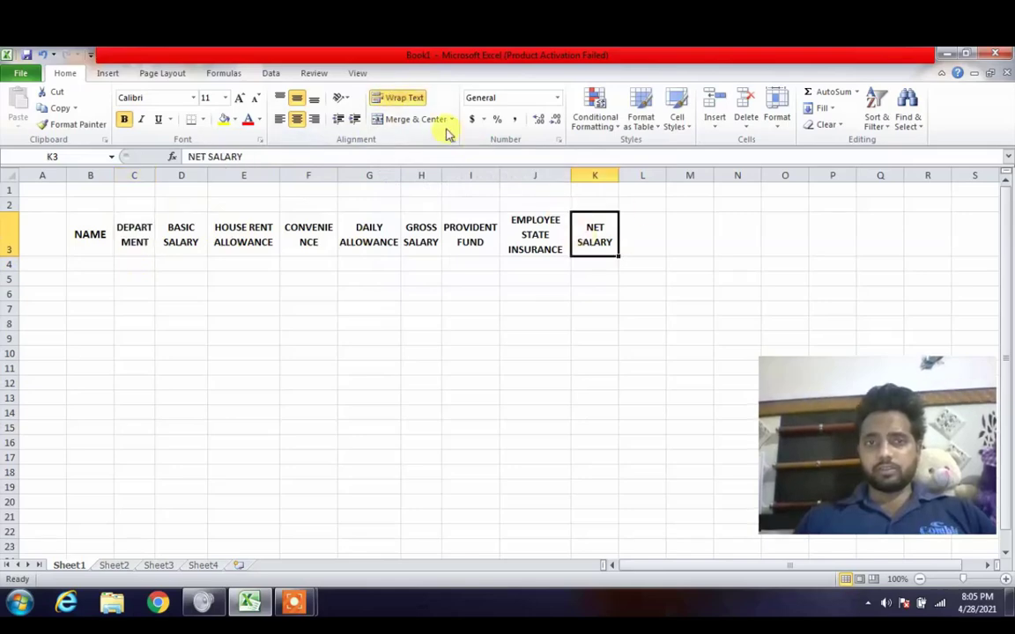
pyautogui.click(405, 101)
pyautogui.click(405, 100)
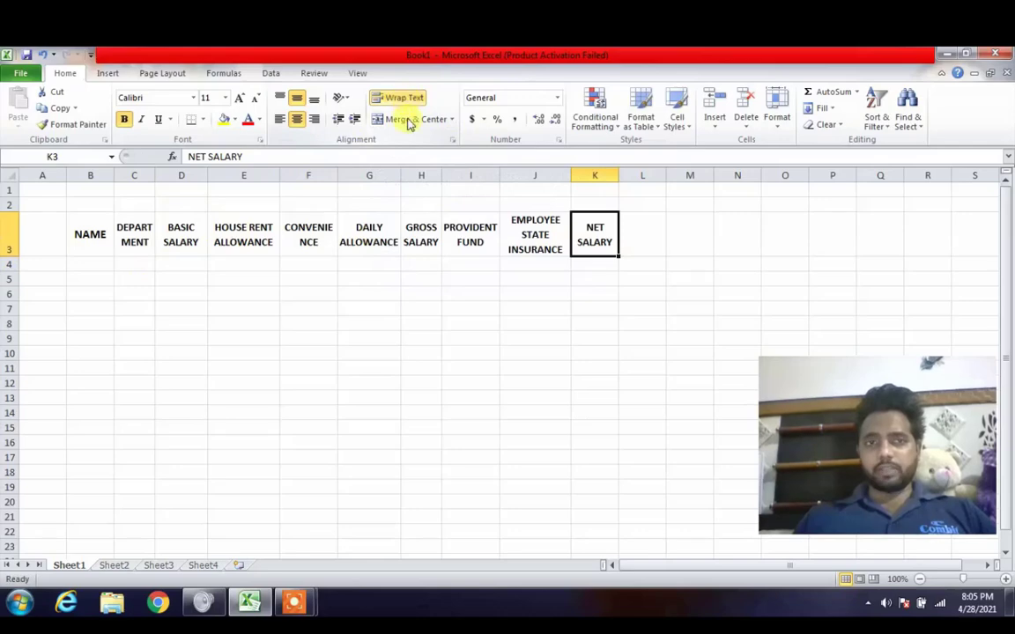
# Align the CONVENIENCE header in F3 to the top of its cell, and restore its middle alignment.
pyautogui.click(309, 229)
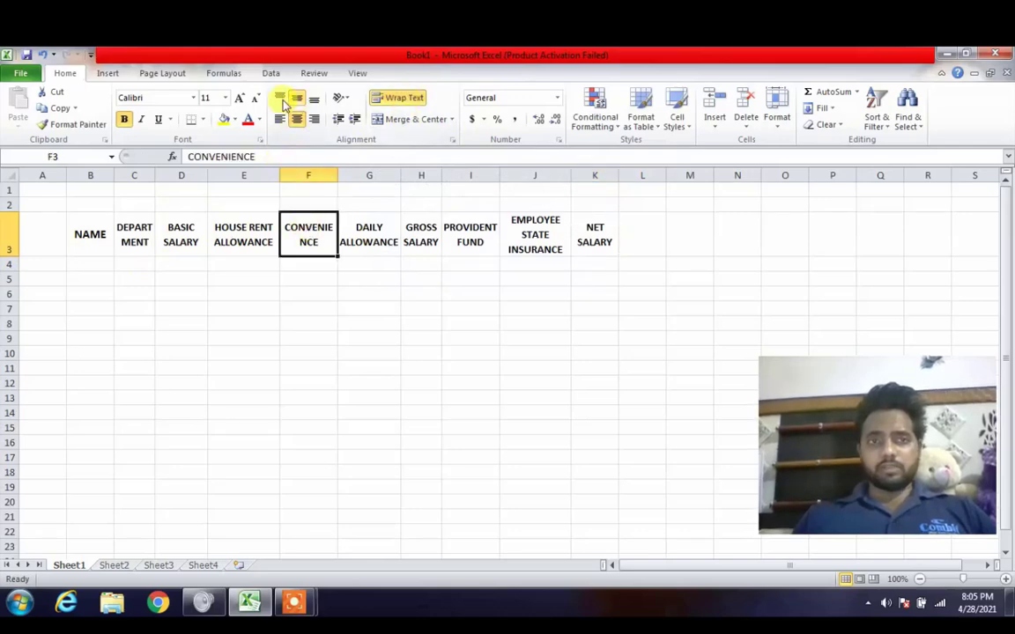
pyautogui.click(279, 100)
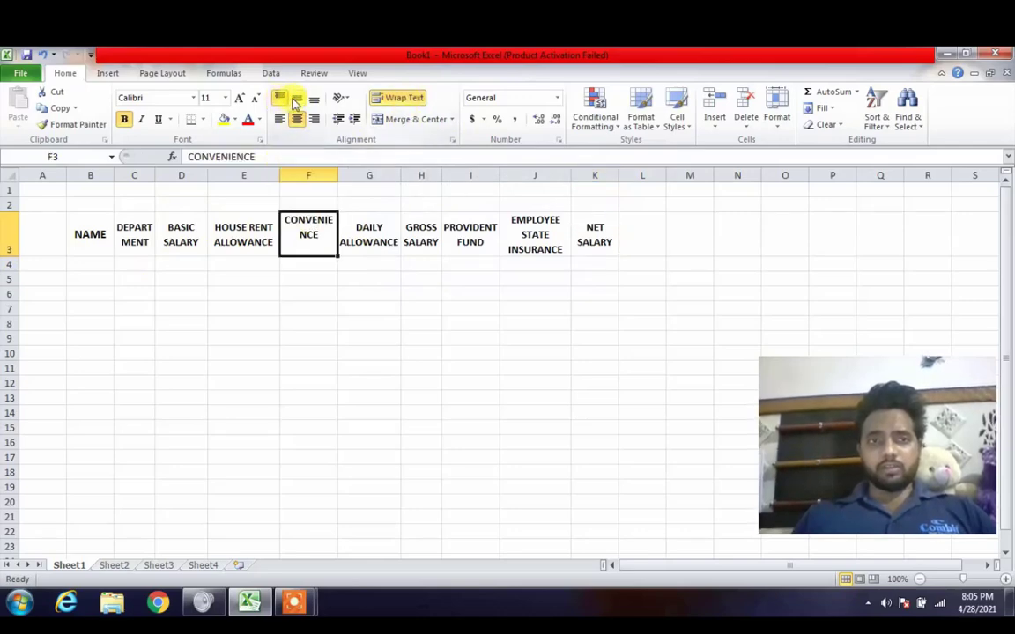
pyautogui.click(296, 99)
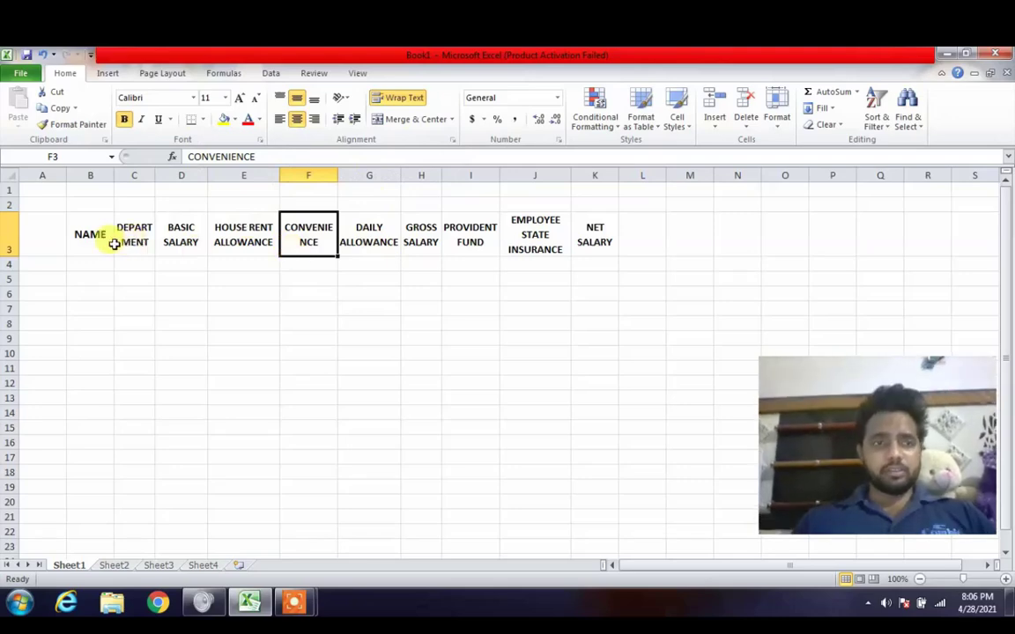
# Enter the first four employees' names under the NAME header in B4:B7.
pyautogui.click(87, 233)
pyautogui.click(100, 264)
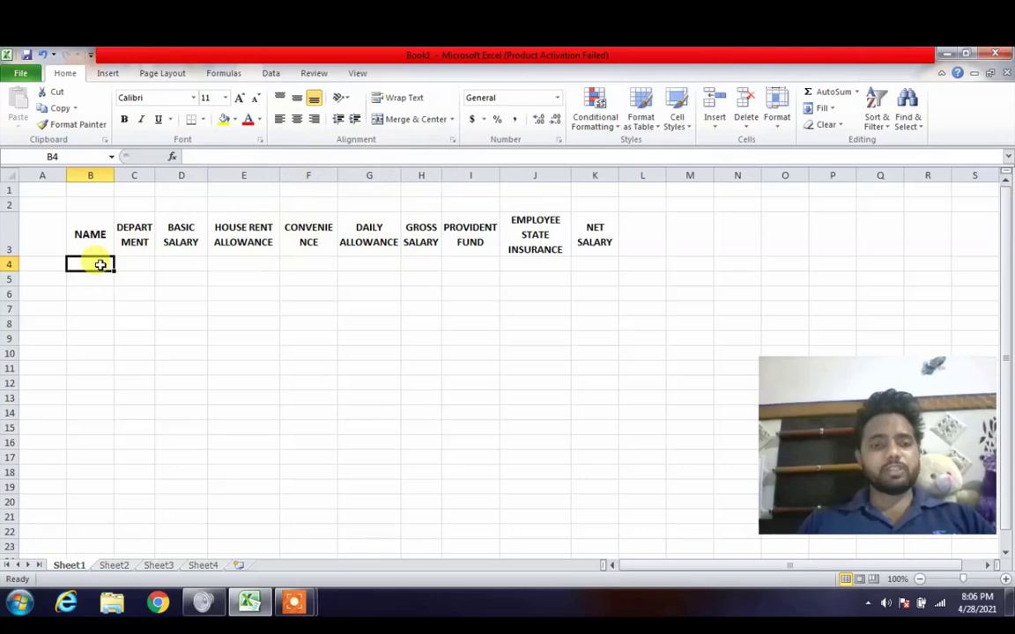
pyautogui.write('RAHUL')
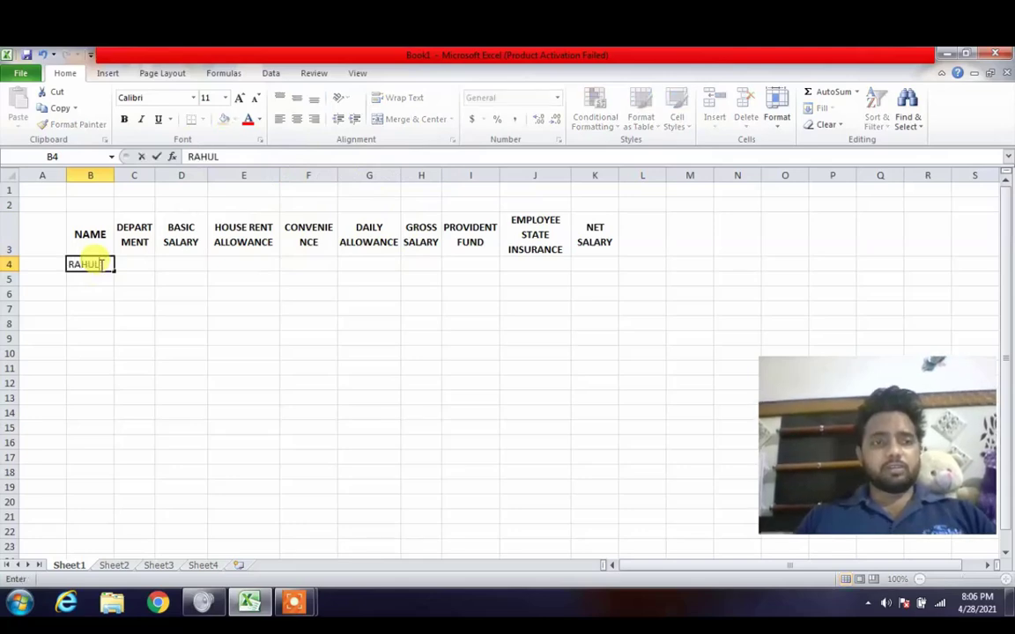
pyautogui.press('Return')
pyautogui.write('RITESH')
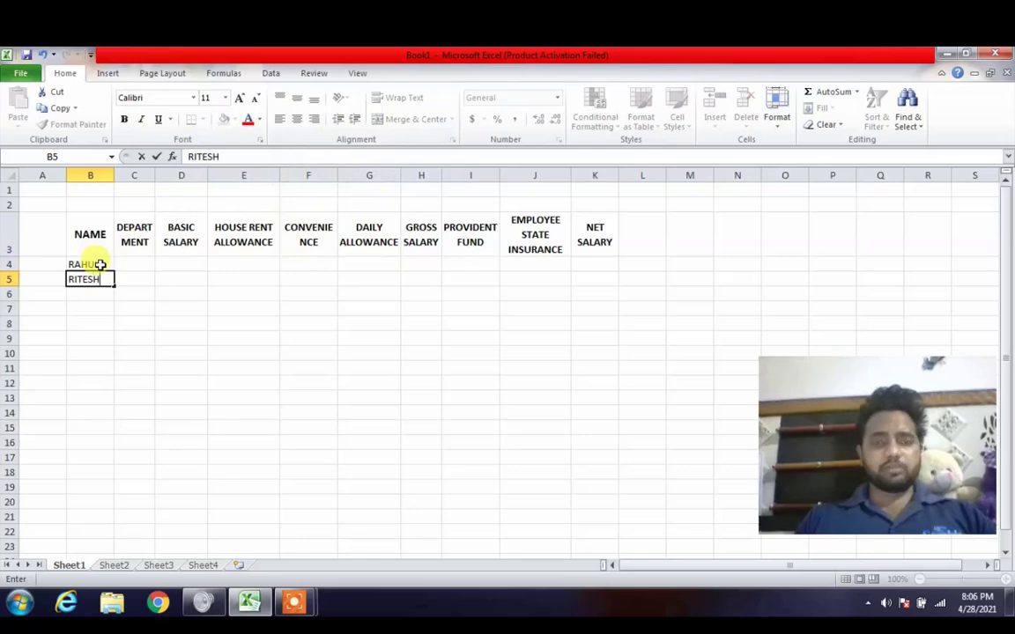
pyautogui.press('Return')
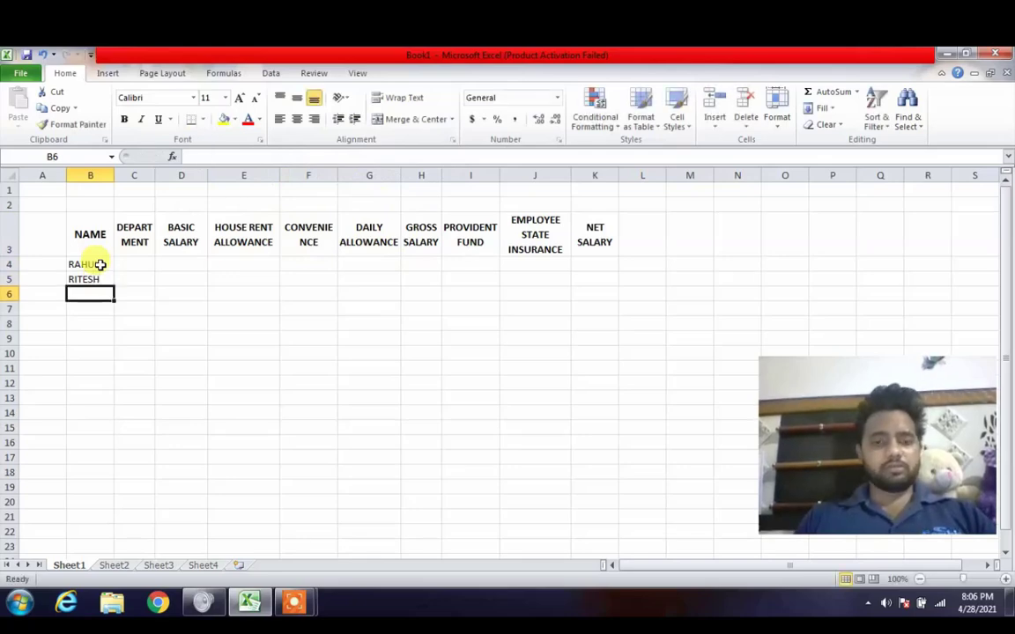
pyautogui.write('ROHAN')
pyautogui.press('Return')
pyautogui.write('LA')
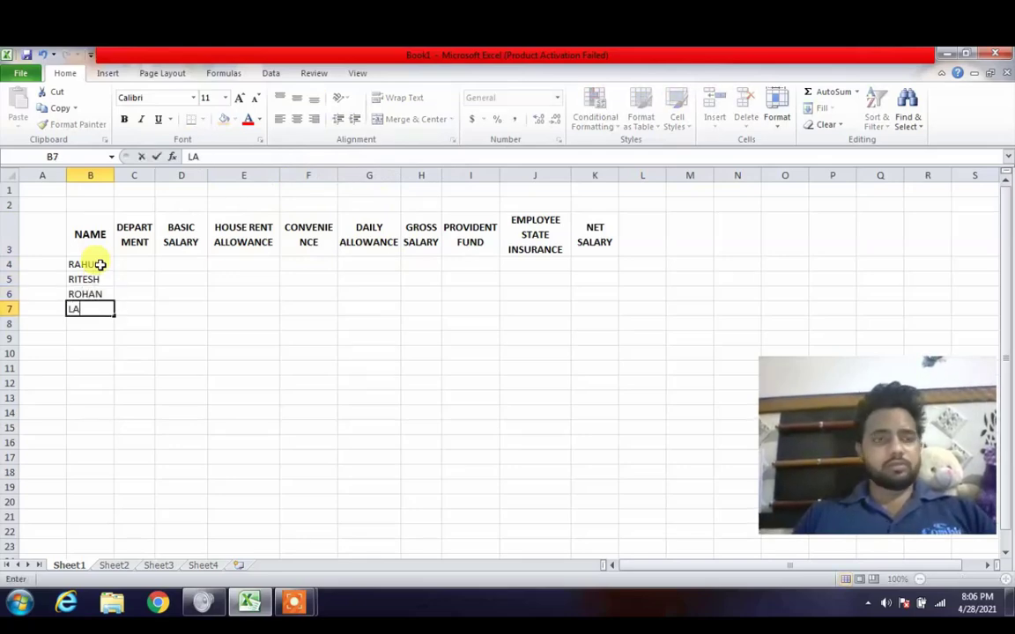
pyautogui.write('DALI')
pyautogui.press('Return')
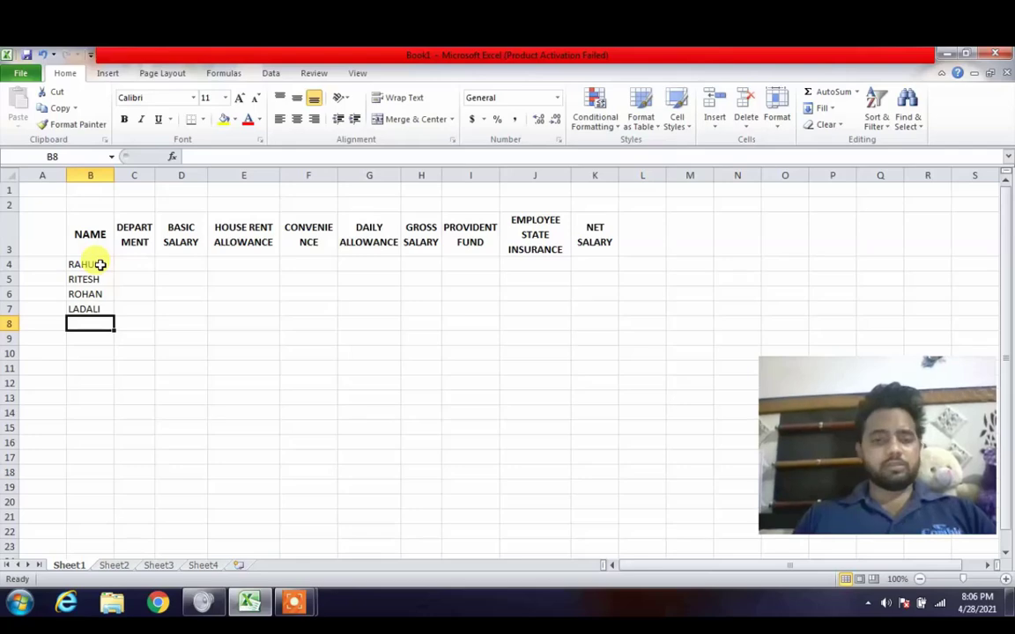
# Enter three more employee names in B8:B10 and widen column B to fit the longest one.
pyautogui.write('YASHI')
pyautogui.press('Return')
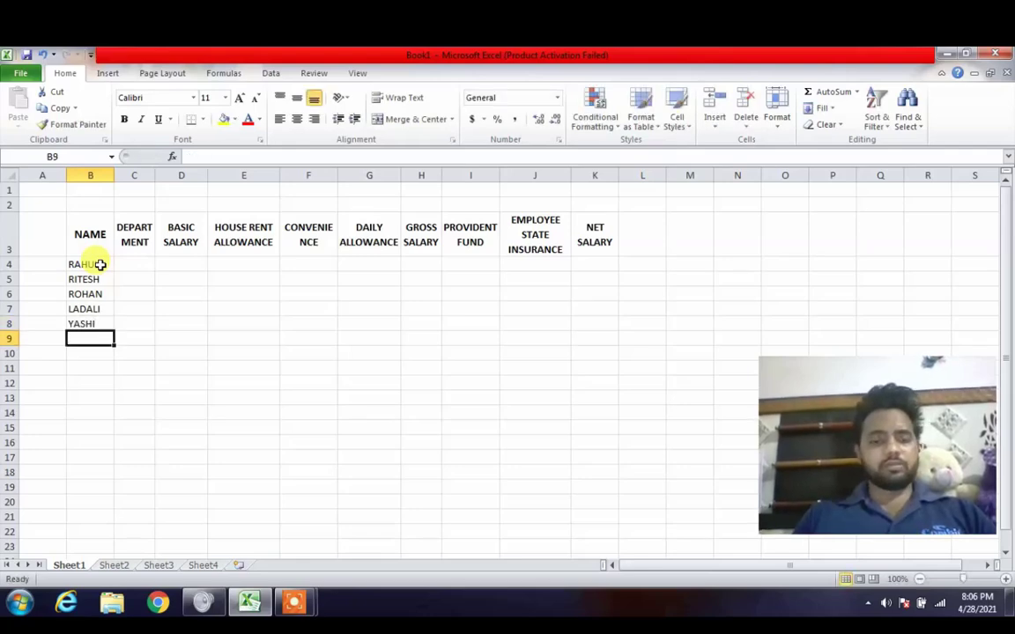
pyautogui.write('VASH')
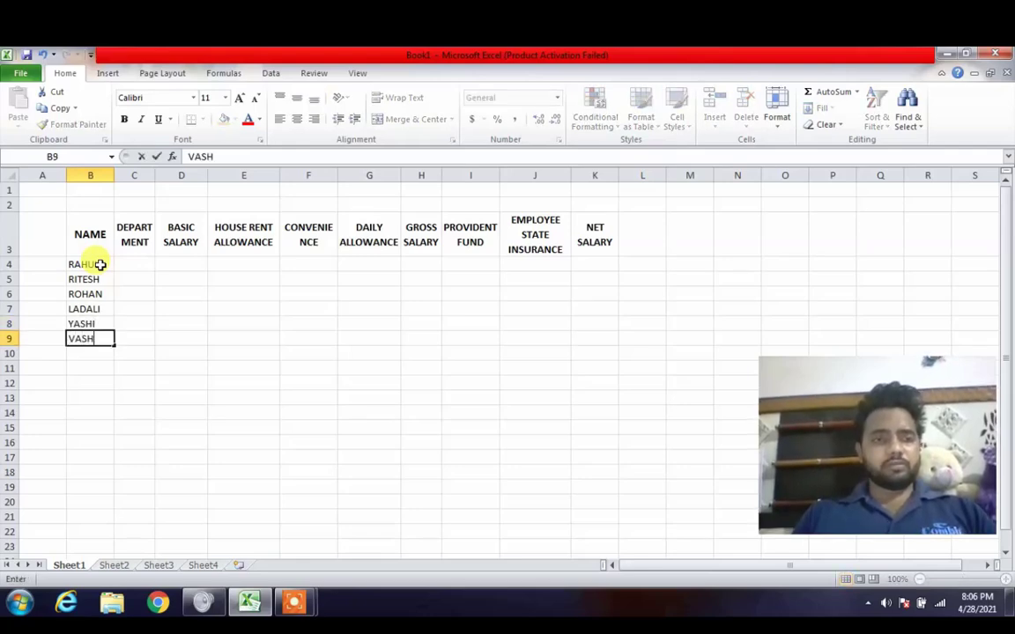
pyautogui.write('NAVI')
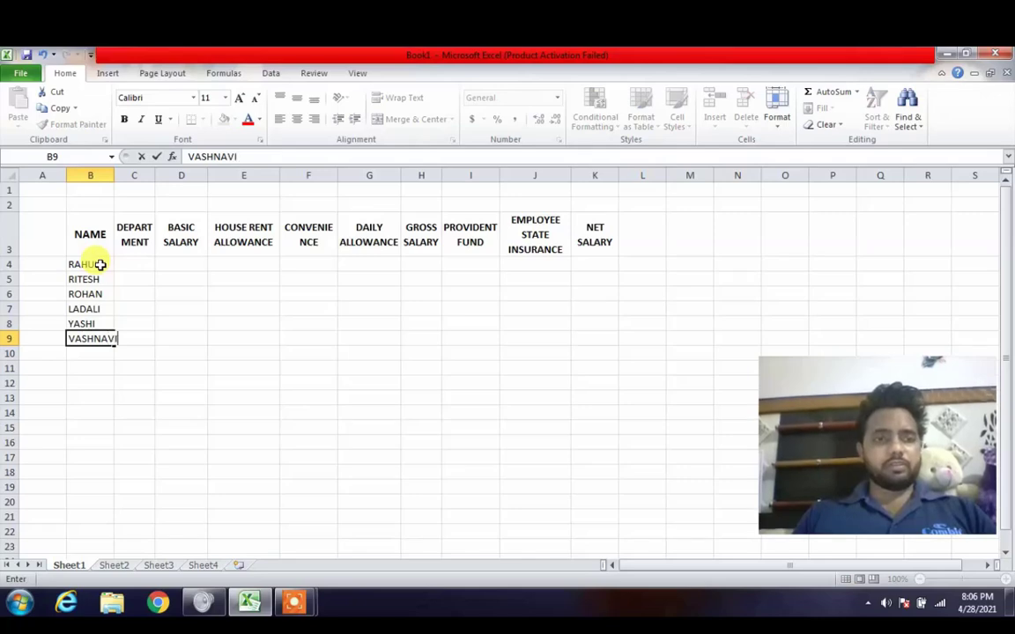
pyautogui.press('Return')
pyautogui.write('RAM')
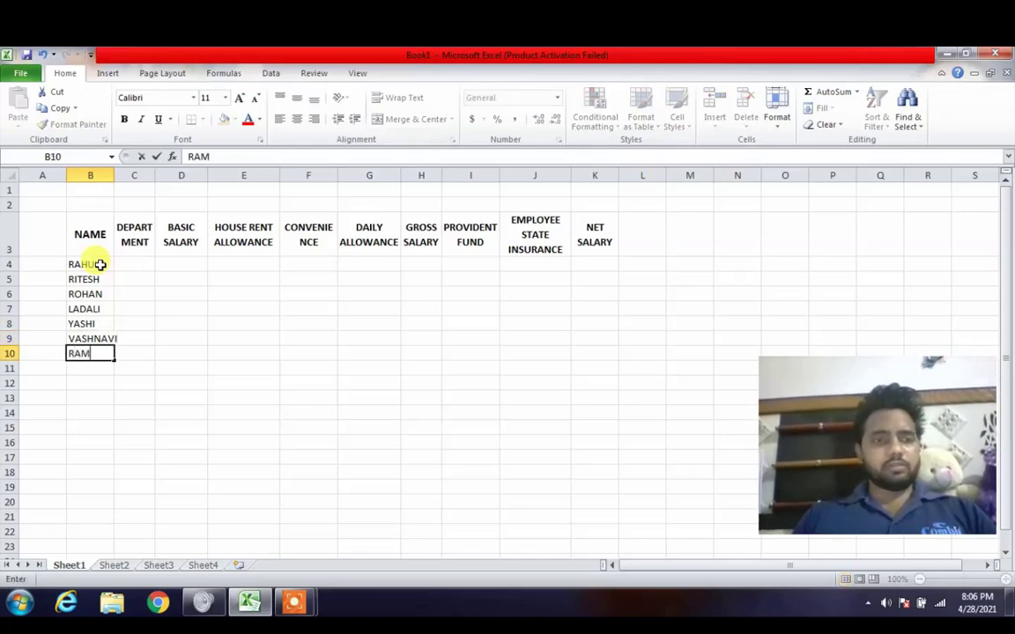
pyautogui.press('Return')
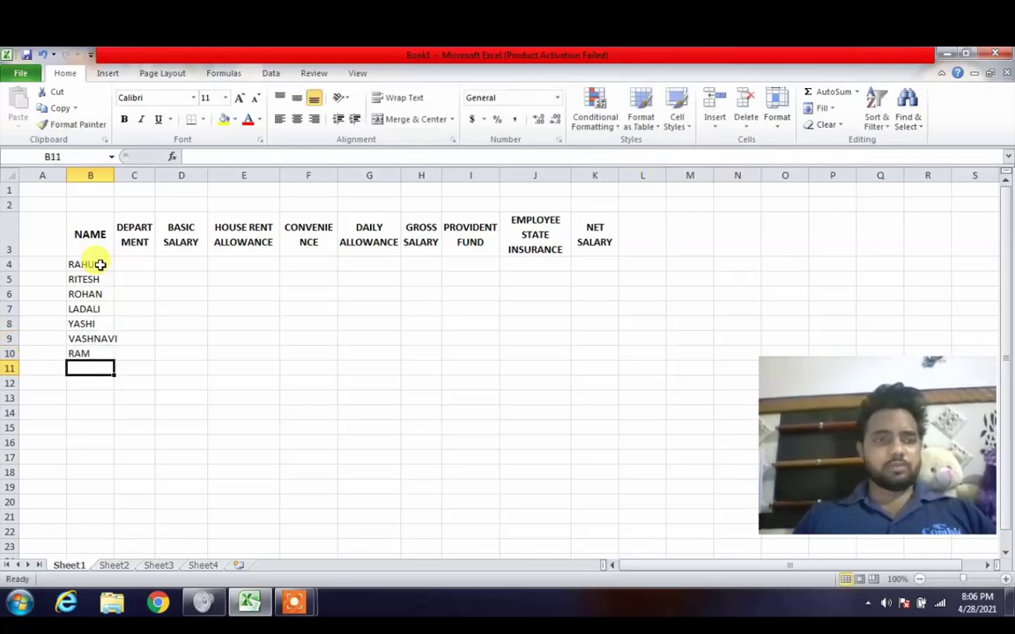
pyautogui.moveTo(113, 176); pyautogui.dragTo(117, 176)
pyautogui.doubleClick(117, 176)
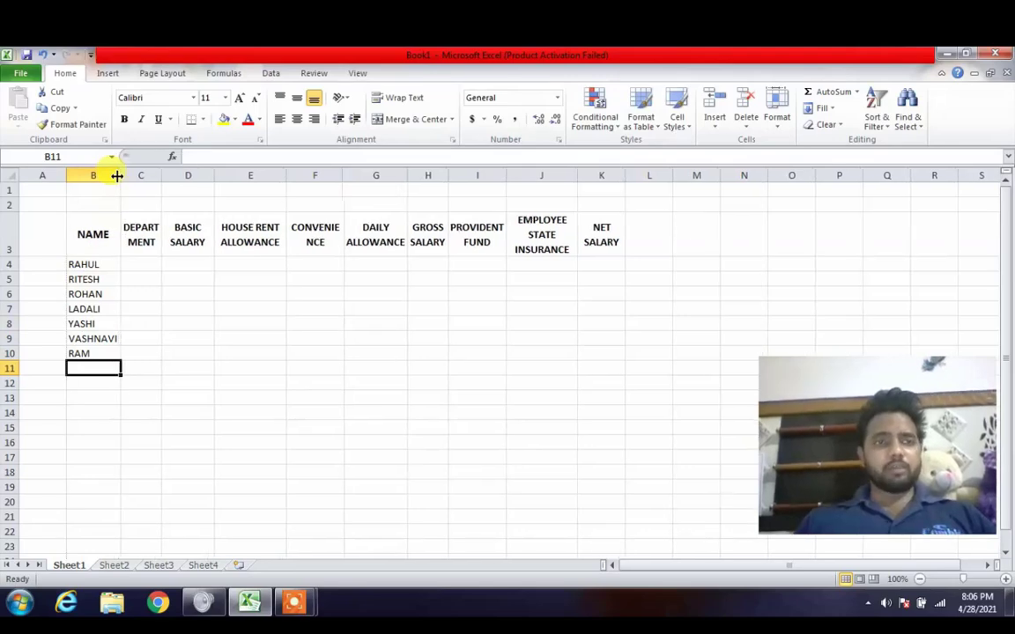
# Add the header S.NO in A3 and enter 1 as the first serial number in A4.
pyautogui.click(32, 236)
pyautogui.write('S')
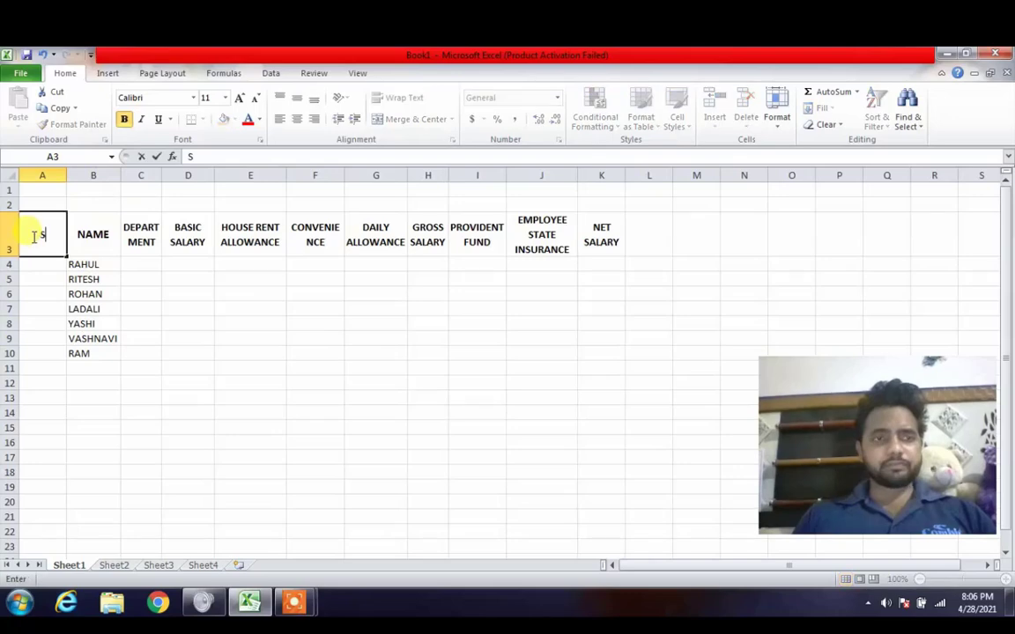
pyautogui.write('.NO')
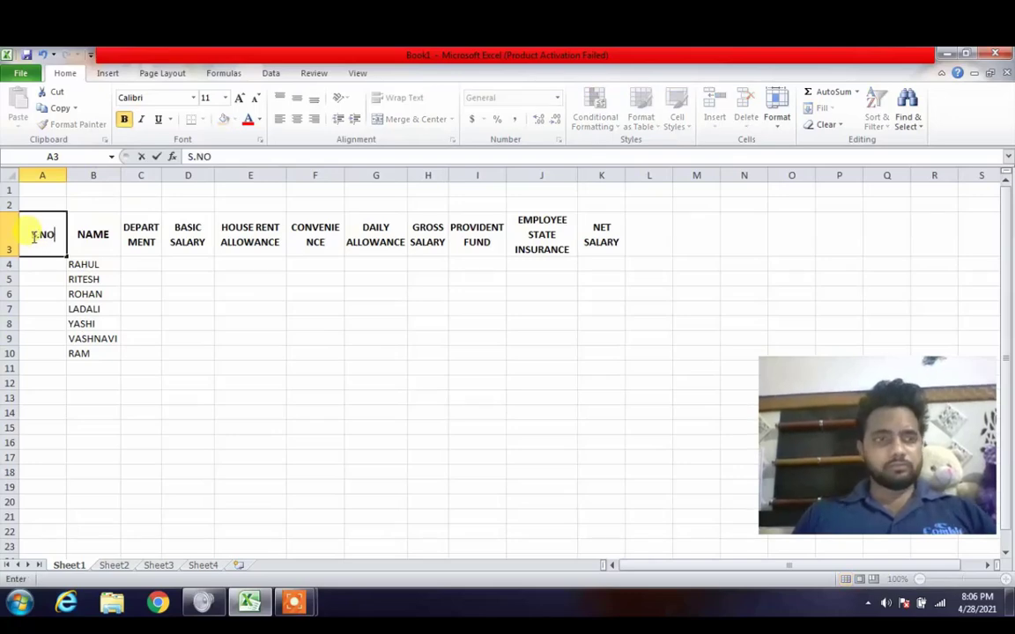
pyautogui.press('Return')
pyautogui.write('1')
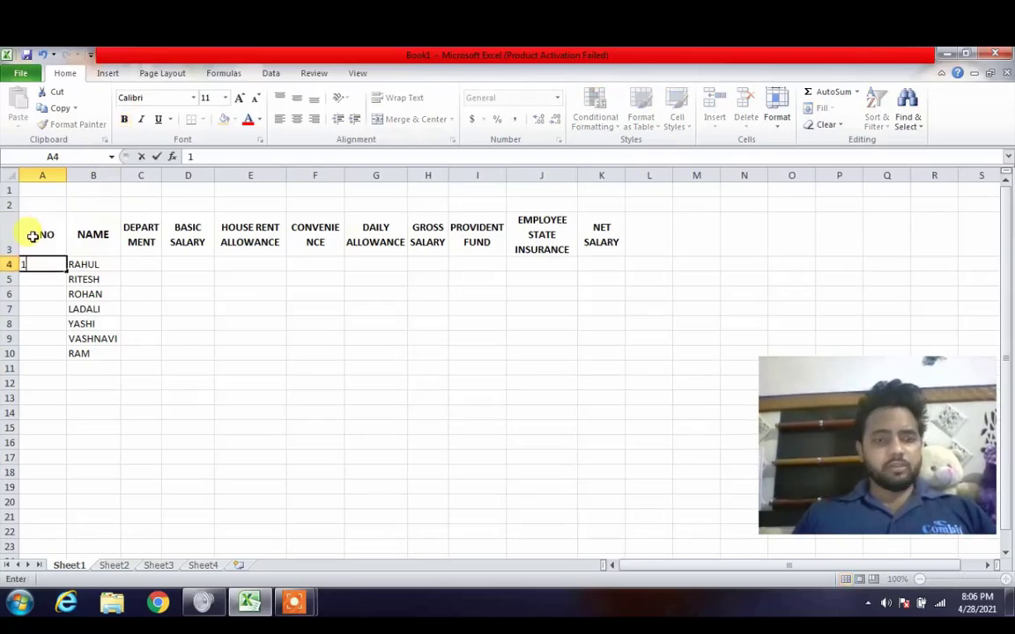
pyautogui.press('Return')
# Enter the serial numbers 2 to 7 in A5:A10, correcting the entry in A8 to 5.
pyautogui.write('2')
pyautogui.press('Return')
pyautogui.write('3')
pyautogui.press('Return')
pyautogui.write('4')
pyautogui.press('Return')
pyautogui.write('4')
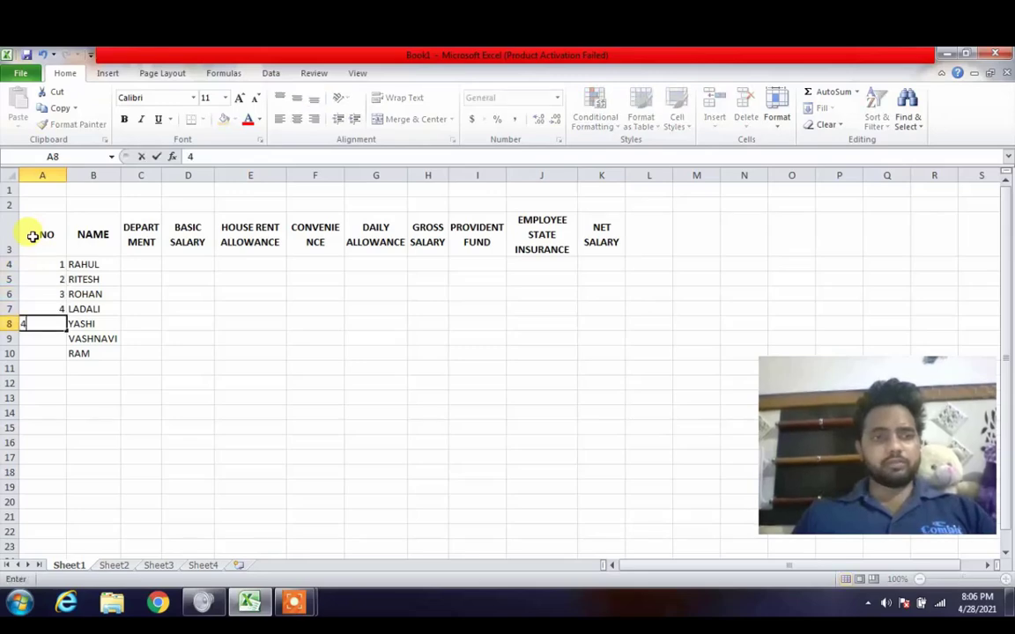
pyautogui.press('Return')
pyautogui.press('Up')
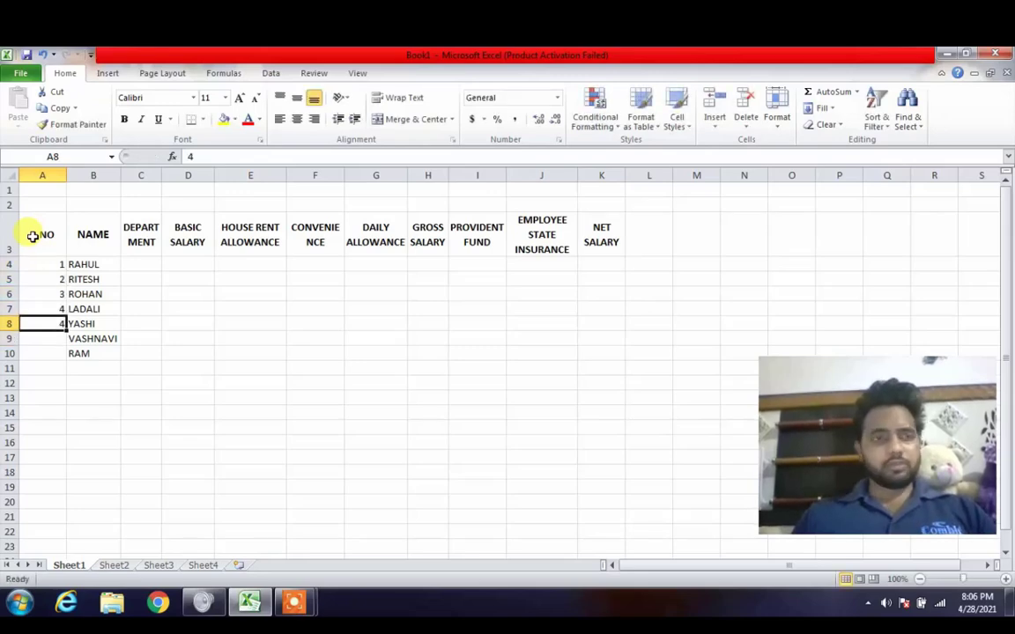
pyautogui.write('5')
pyautogui.press('Return')
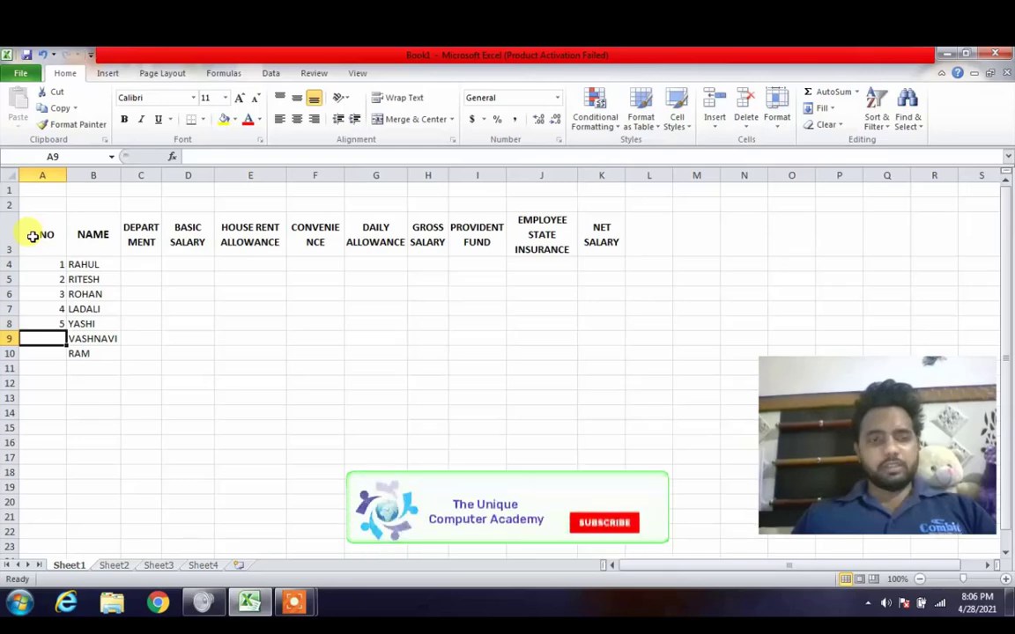
pyautogui.write('6')
pyautogui.press('Return')
pyautogui.write('7')
pyautogui.press('Return')
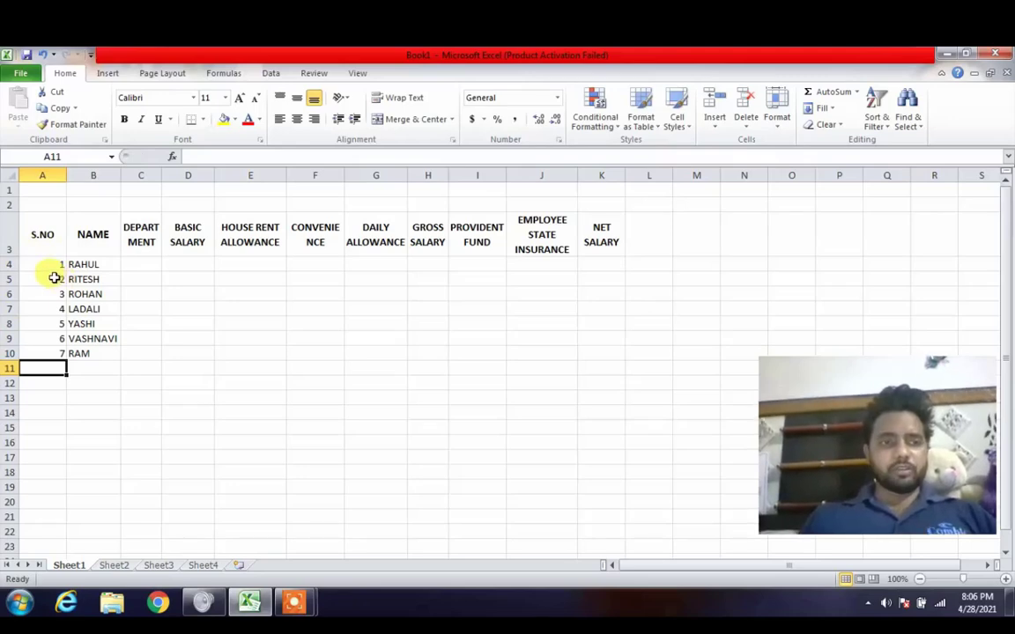
# Clear the serial numbers in A5:A10.
pyautogui.moveTo(55, 278); pyautogui.dragTo(54, 353)
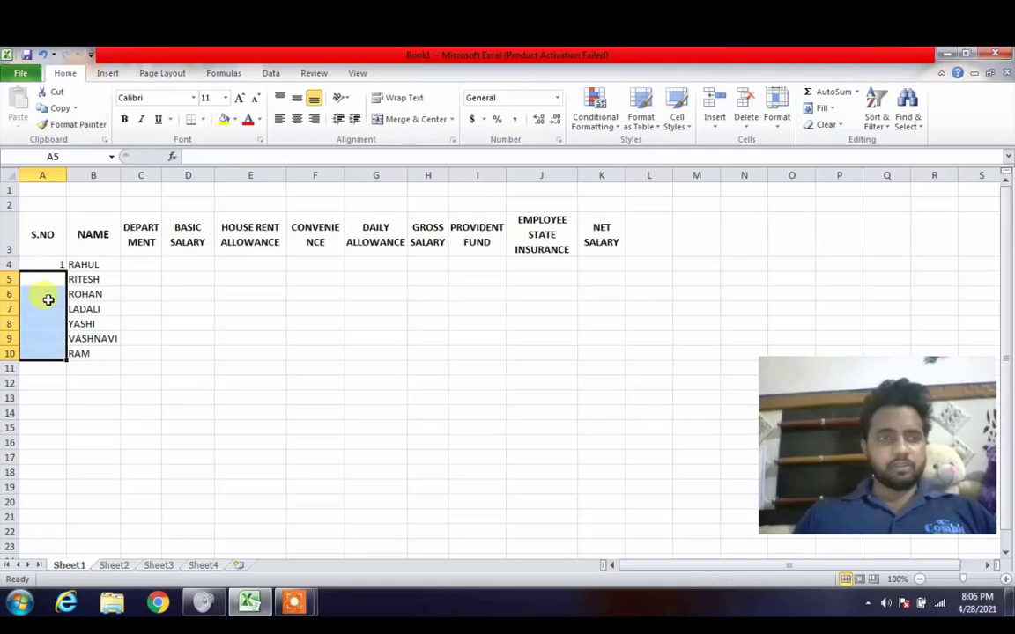
pyautogui.press('Delete')
# Fill the serial number in A4 down through A10 using the Fill Series option.
pyautogui.click(50, 268)
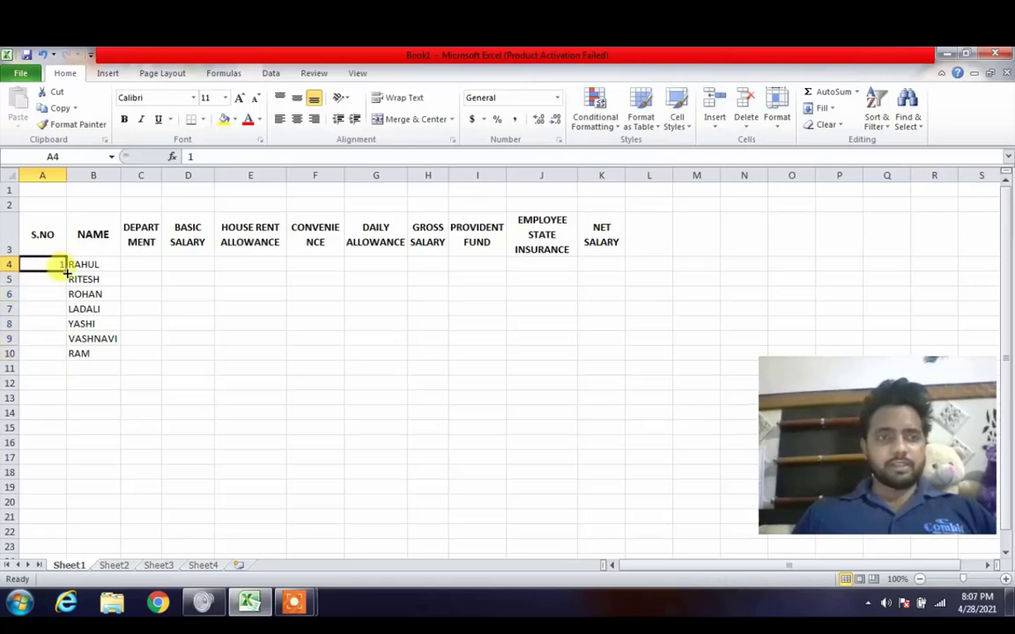
pyautogui.moveTo(66, 273); pyautogui.dragTo(67, 361)
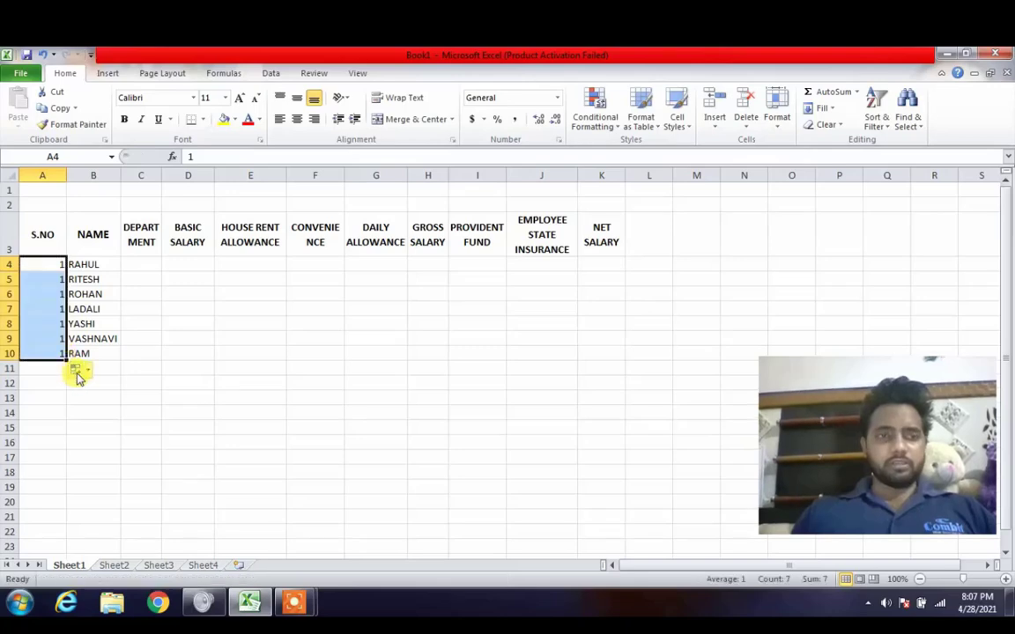
pyautogui.click(86, 373)
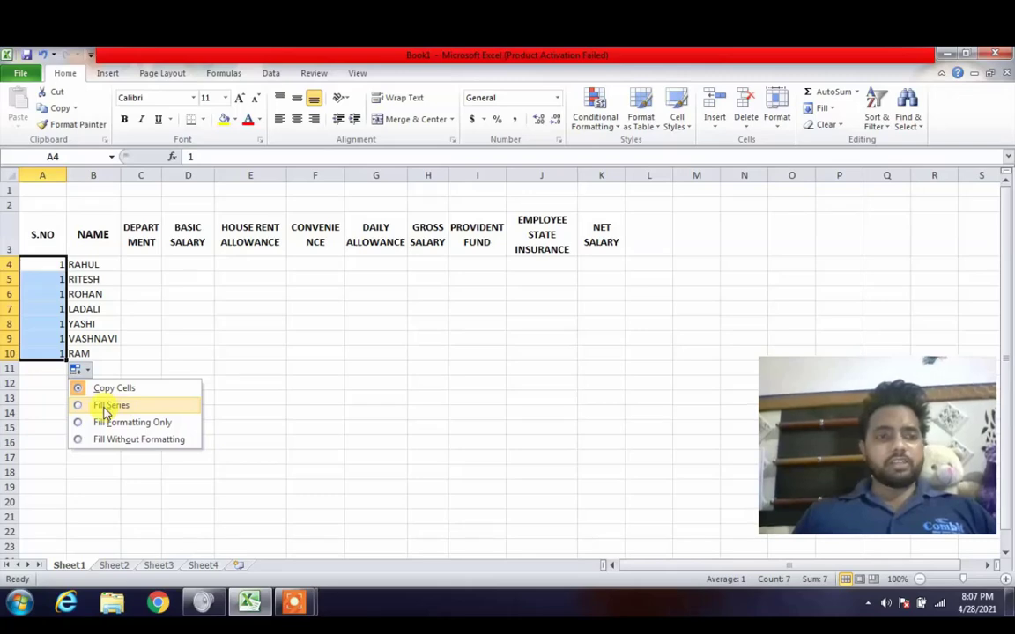
pyautogui.click(105, 407)
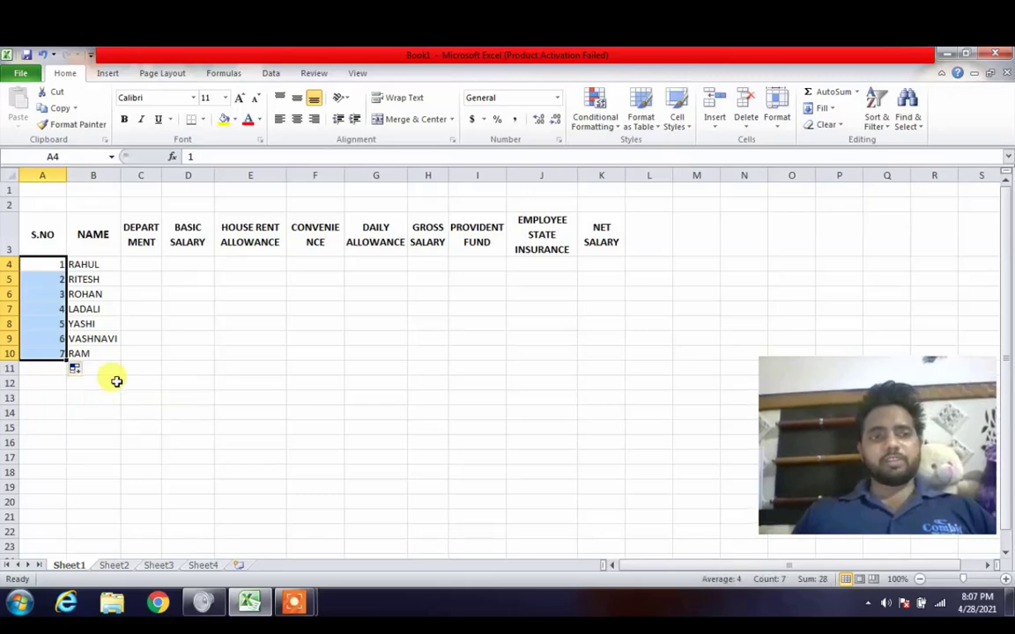
pyautogui.click(151, 353)
pyautogui.click(79, 371)
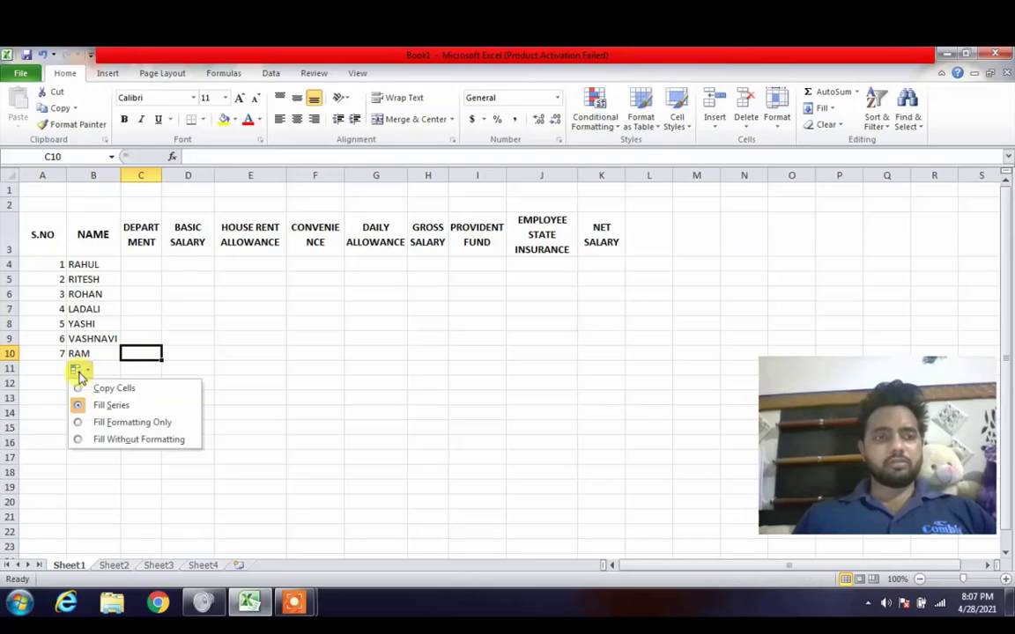
pyautogui.click(221, 338)
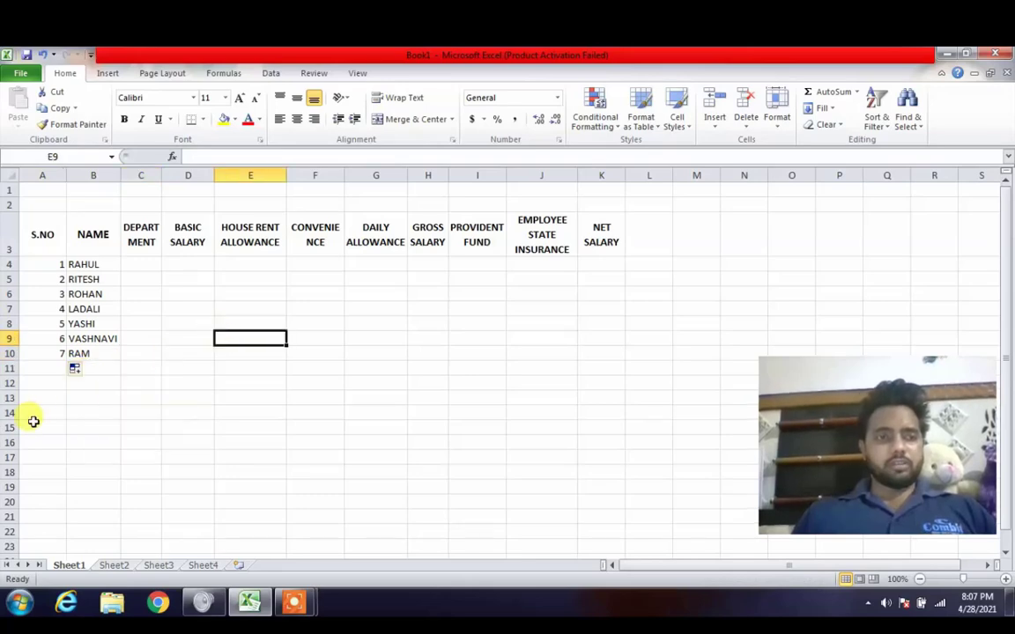
pyautogui.moveTo(38, 424); pyautogui.dragTo(102, 364)
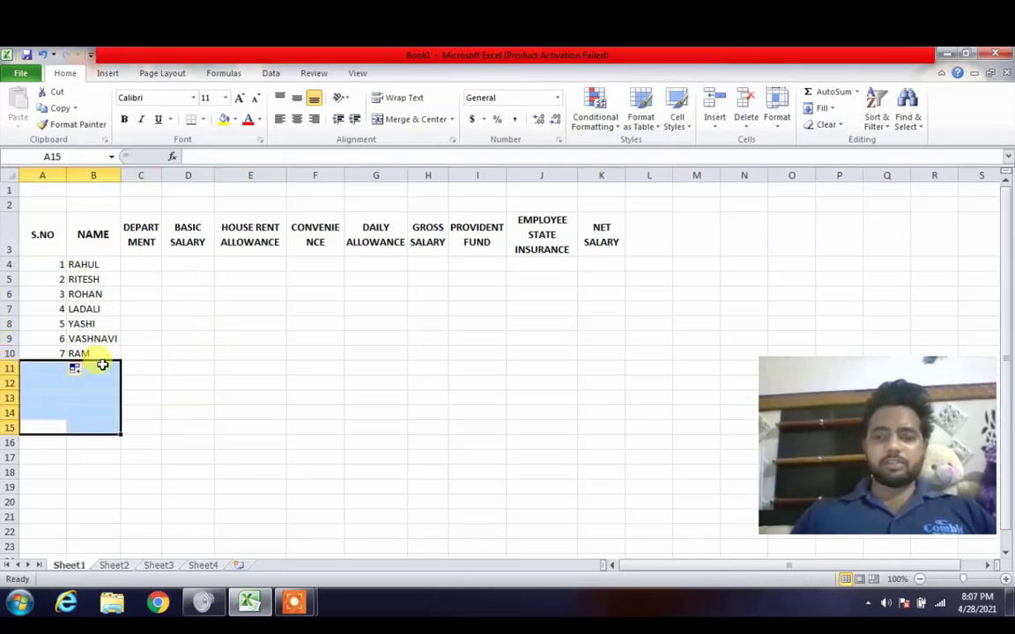
# Enter the department DSSB in C4 and copy it down through C10.
pyautogui.click(138, 264)
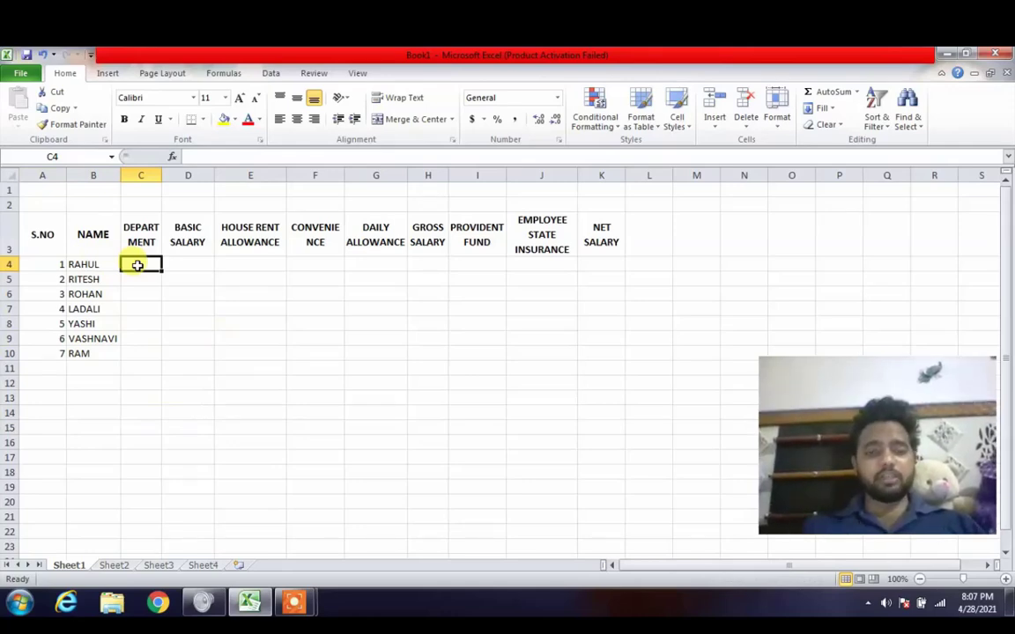
pyautogui.write('DSS')
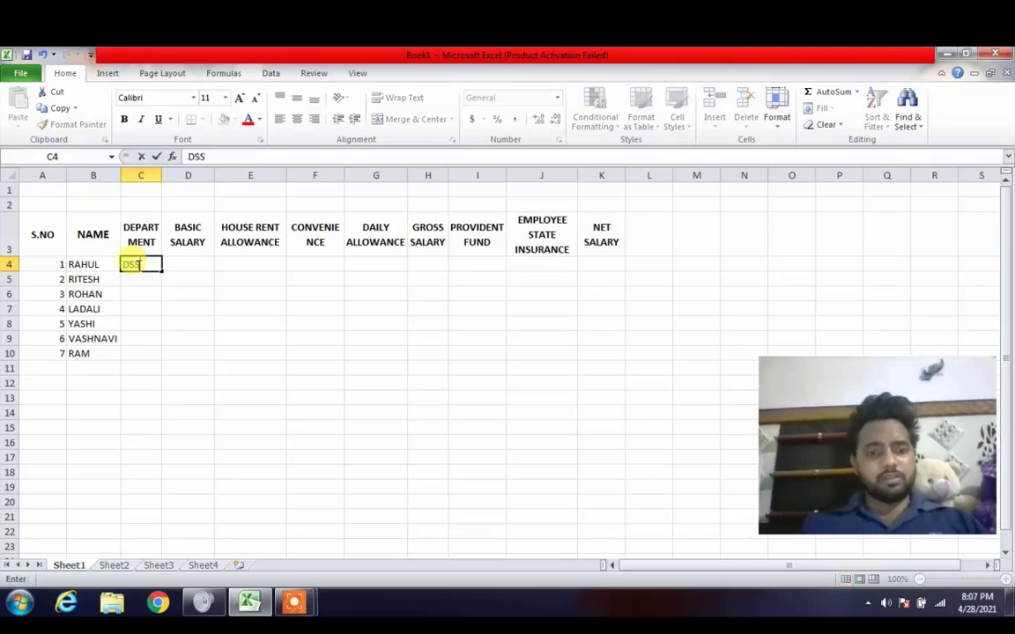
pyautogui.write('V')
pyautogui.press('Return')
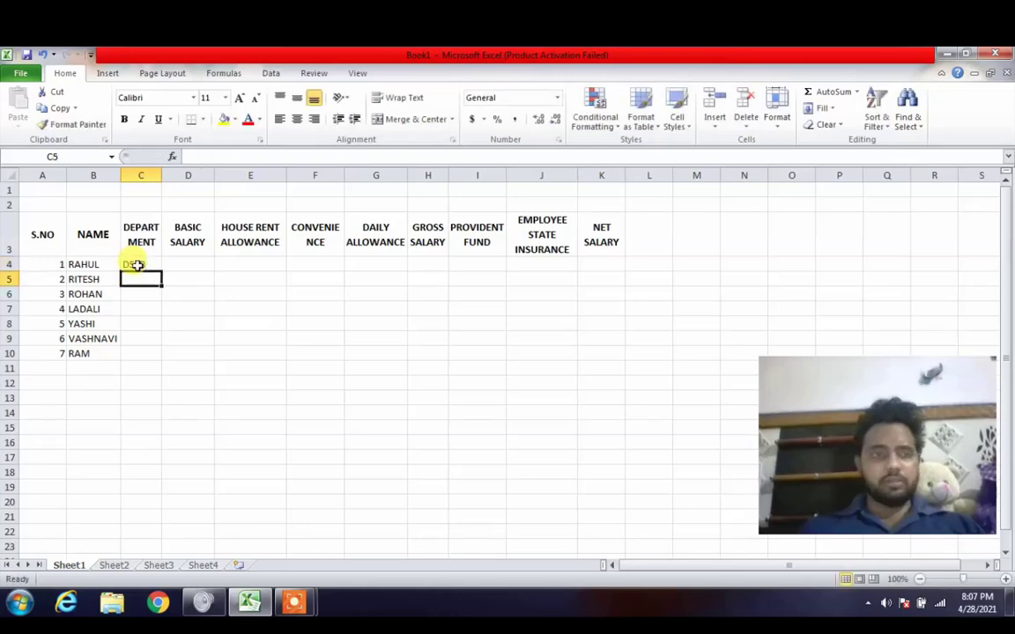
pyautogui.click(136, 264)
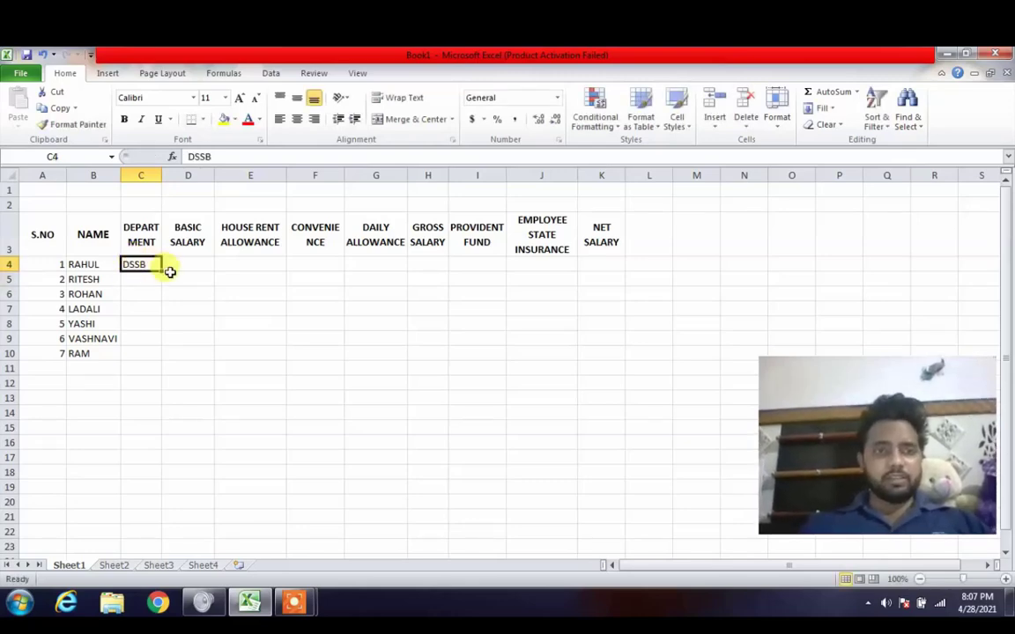
pyautogui.moveTo(161, 274); pyautogui.dragTo(156, 357)
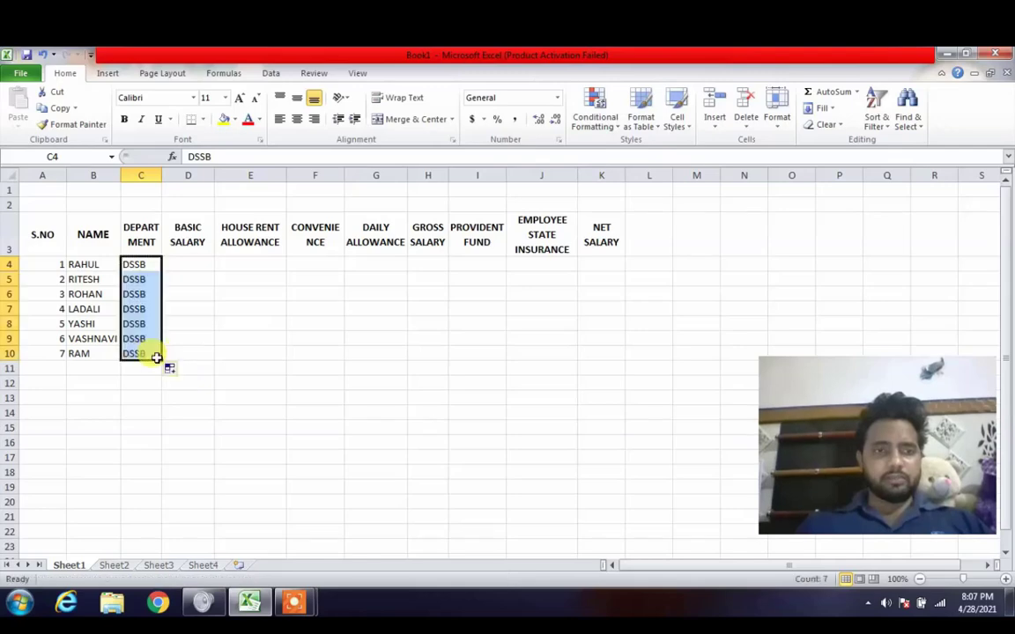
# Enter a basic salary of 8000 in D4 for the first employee.
pyautogui.click(233, 267)
pyautogui.click(188, 266)
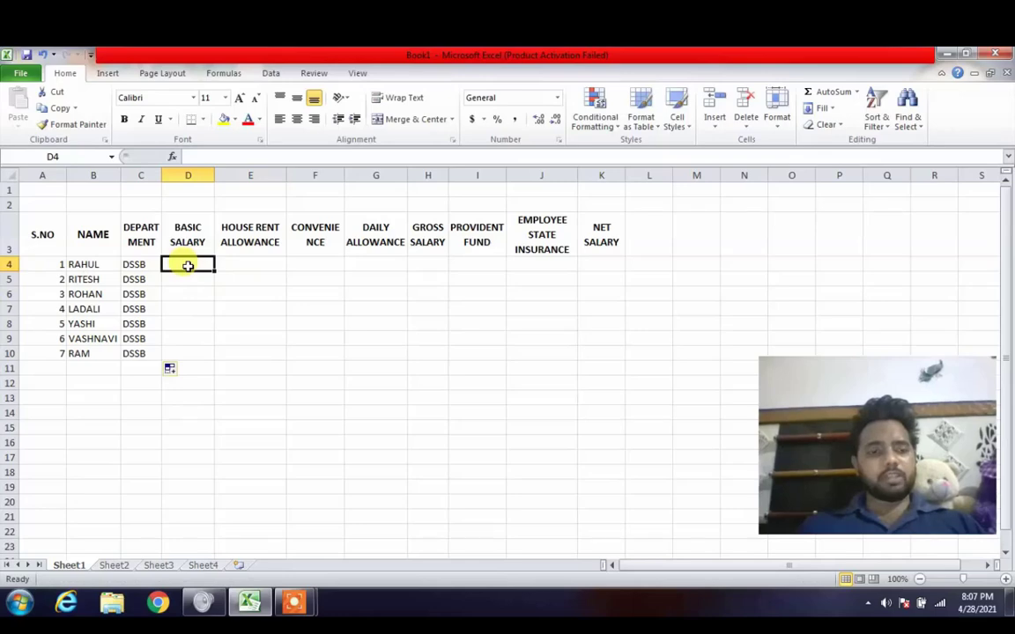
pyautogui.write('8000')
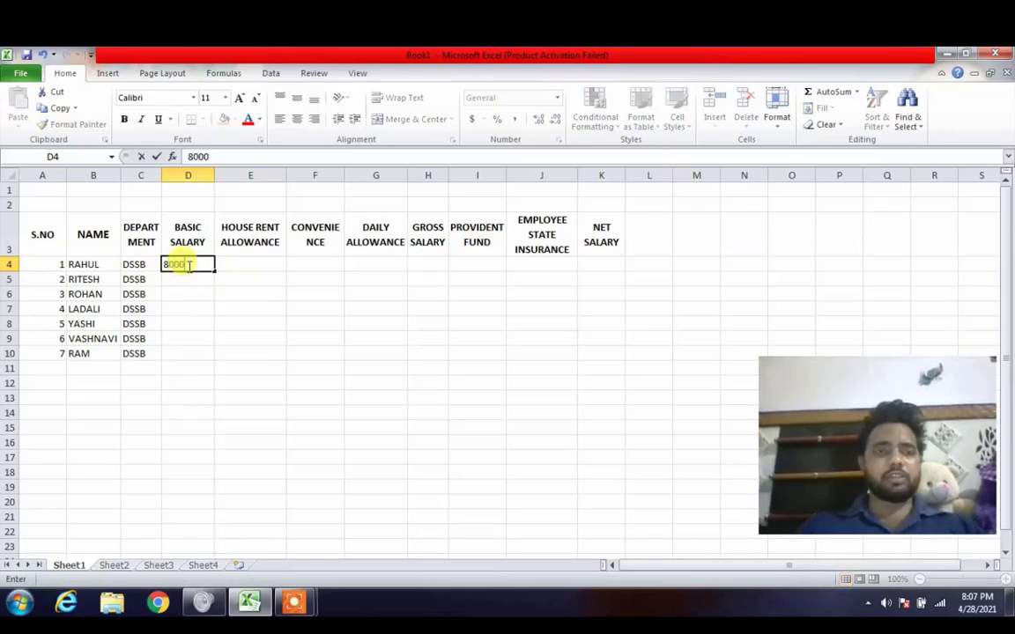
pyautogui.press('Return')
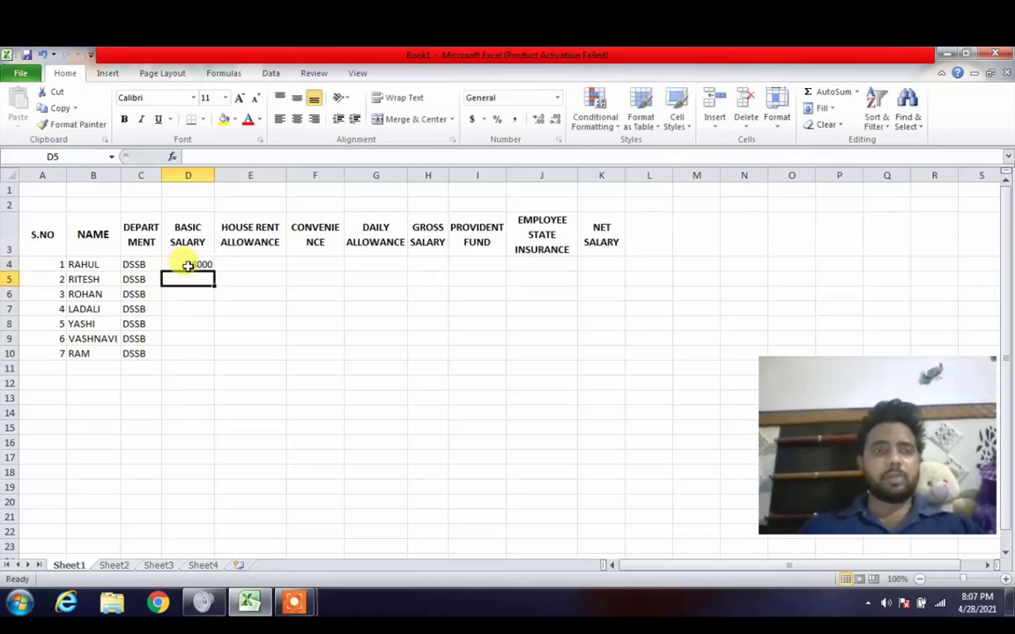
pyautogui.click(249, 267)
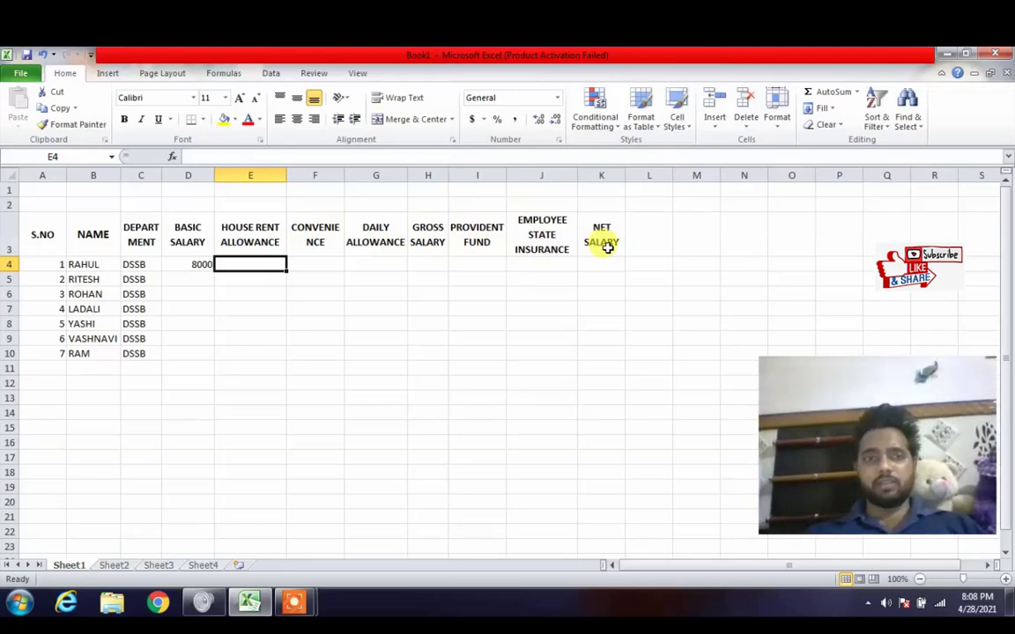
pyautogui.click(183, 268)
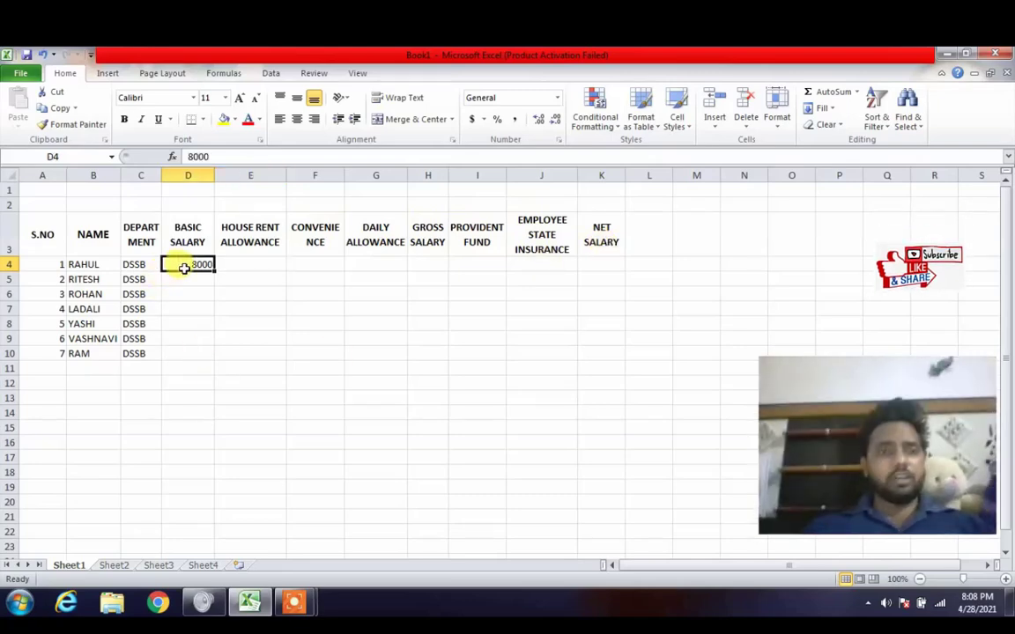
pyautogui.click(207, 415)
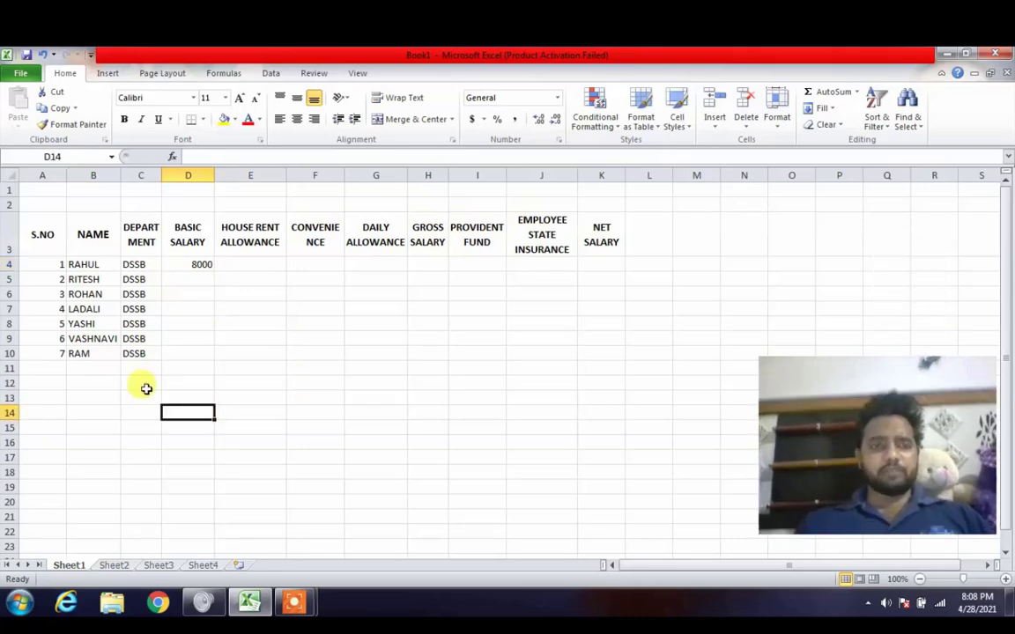
# Calculate the first employee's house rent allowance in E4 with the formula =D4*25%.
pyautogui.click(268, 260)
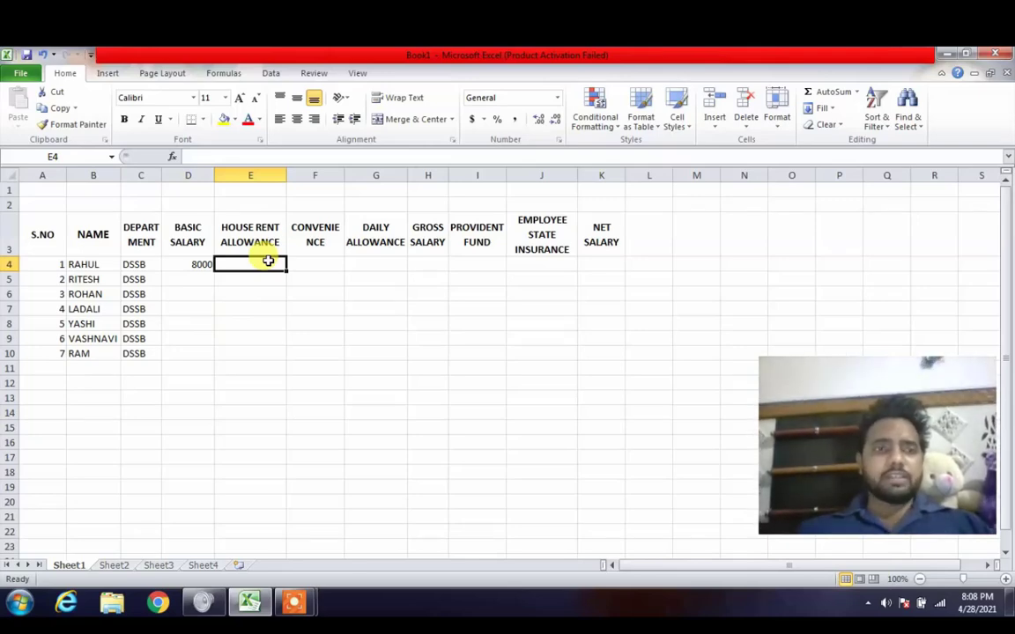
pyautogui.write('=')
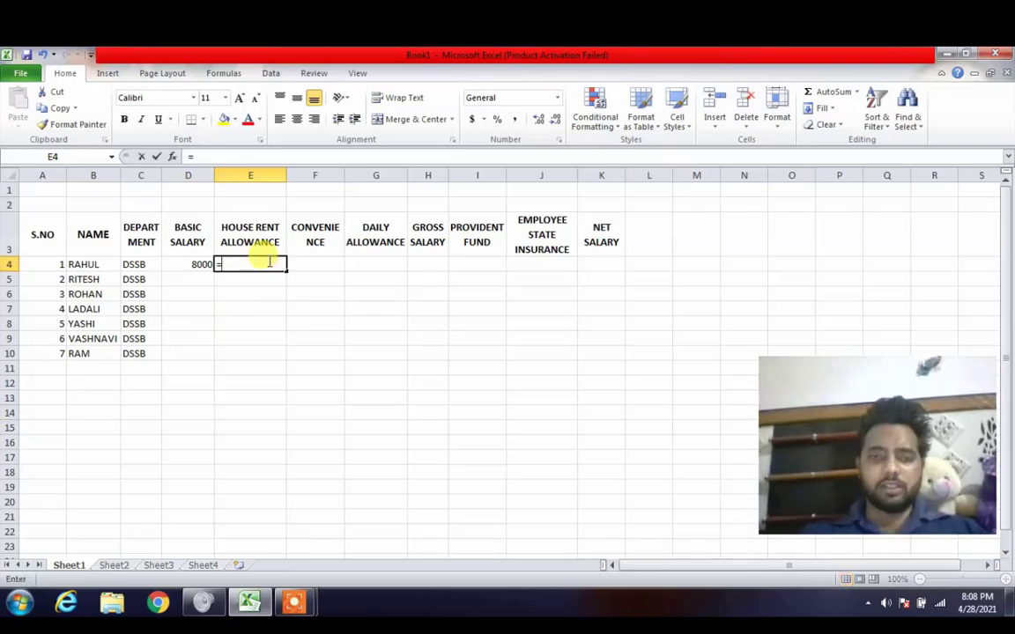
pyautogui.click(177, 263)
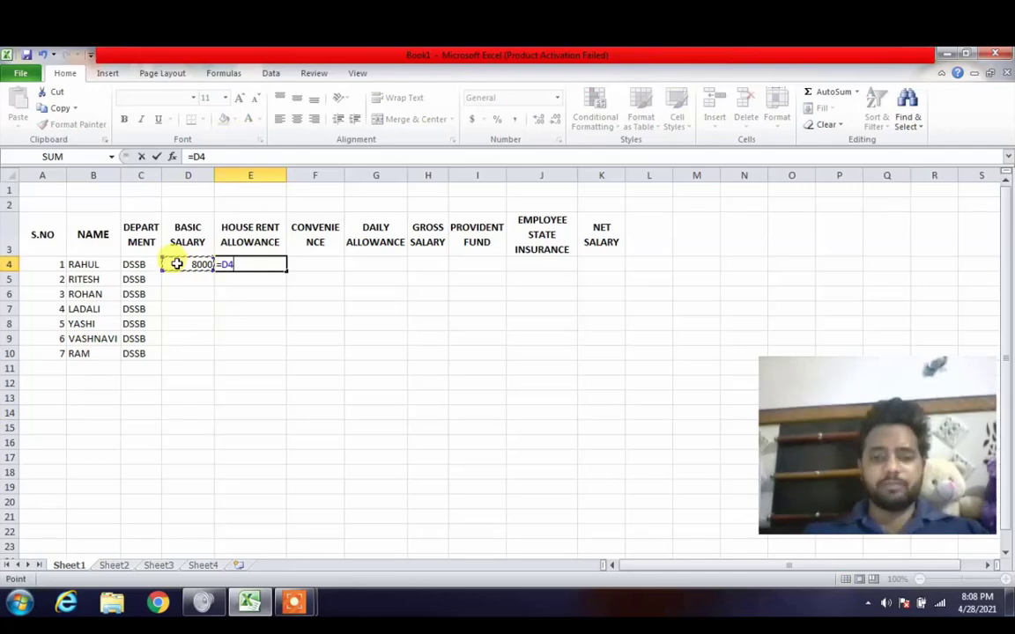
pyautogui.write('*')
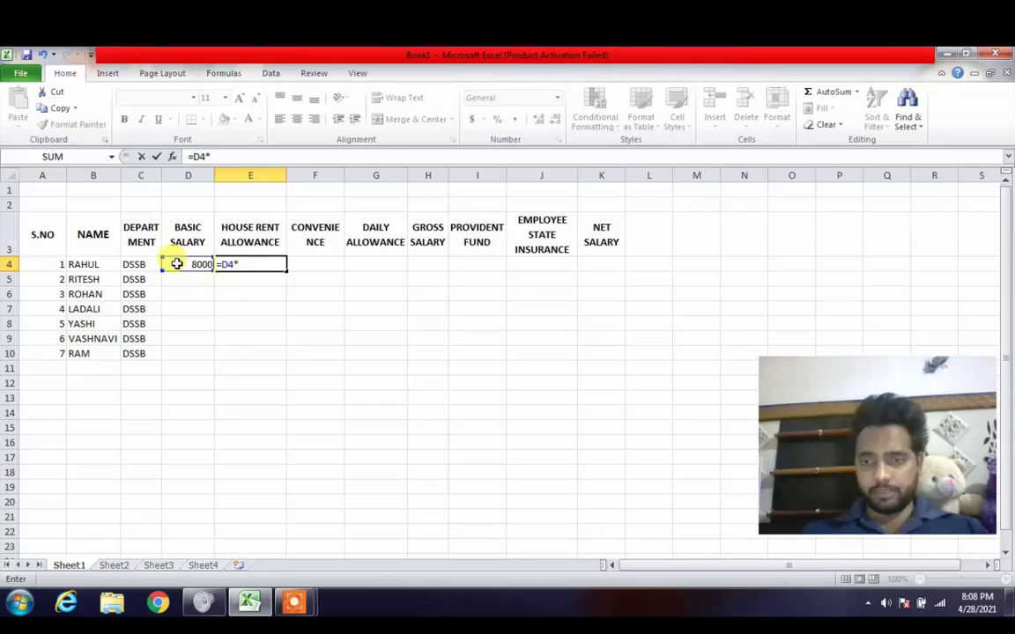
pyautogui.write('2')
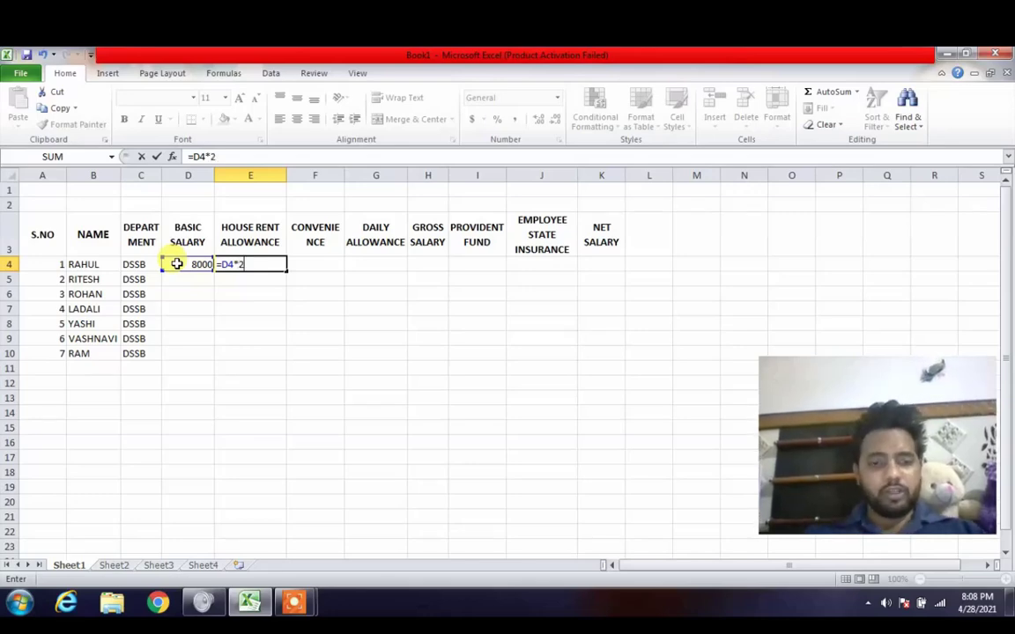
pyautogui.write('5%')
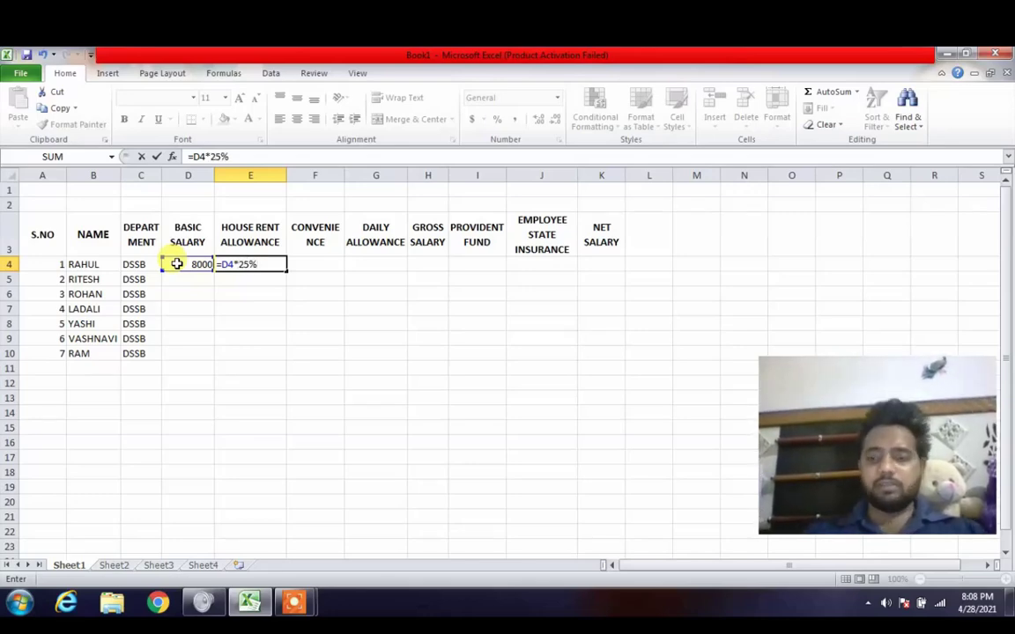
pyautogui.press('Return')
pyautogui.click(274, 263)
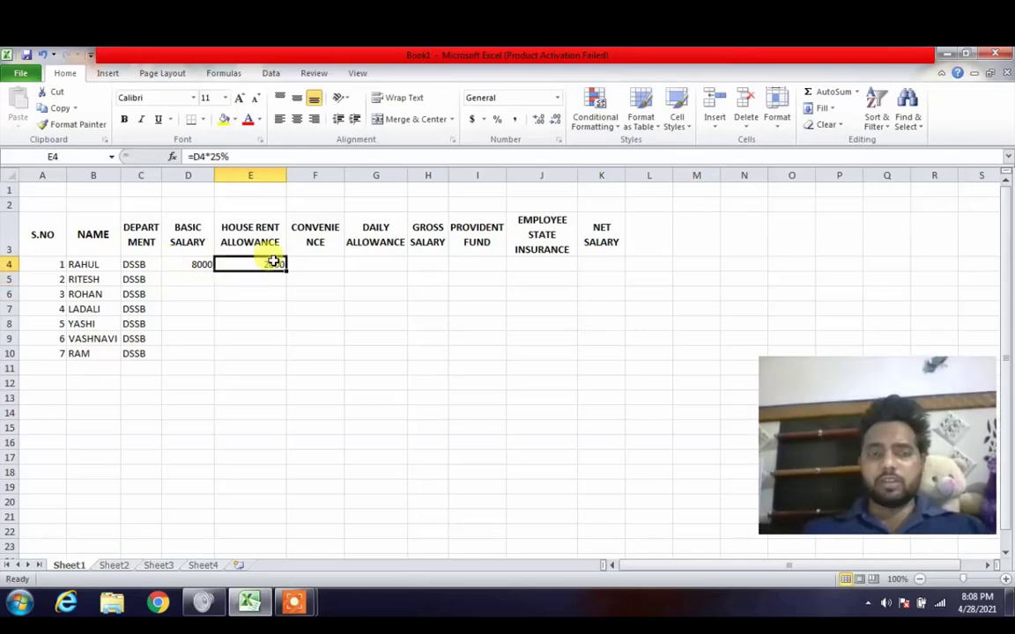
# Calculate the first employee's convenience amount in F4 with the formula =D4*10%.
pyautogui.click(314, 264)
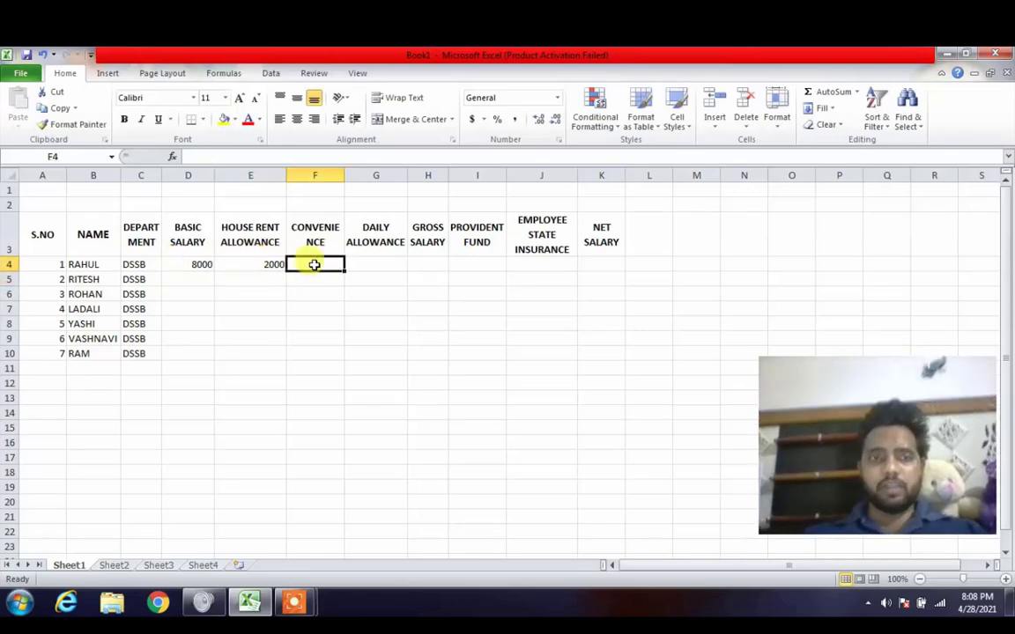
pyautogui.write('=')
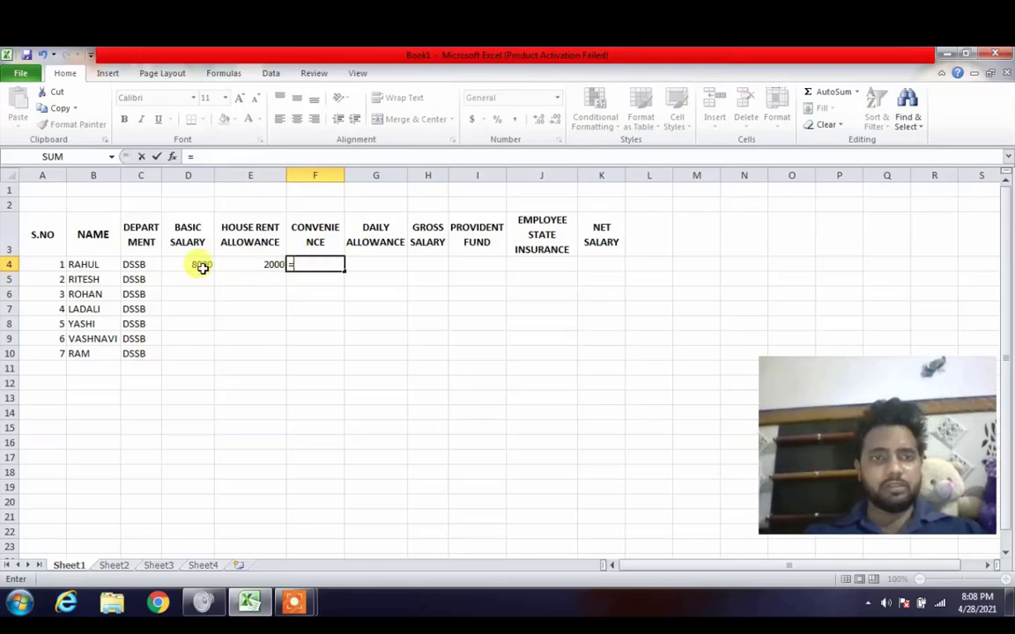
pyautogui.click(198, 267)
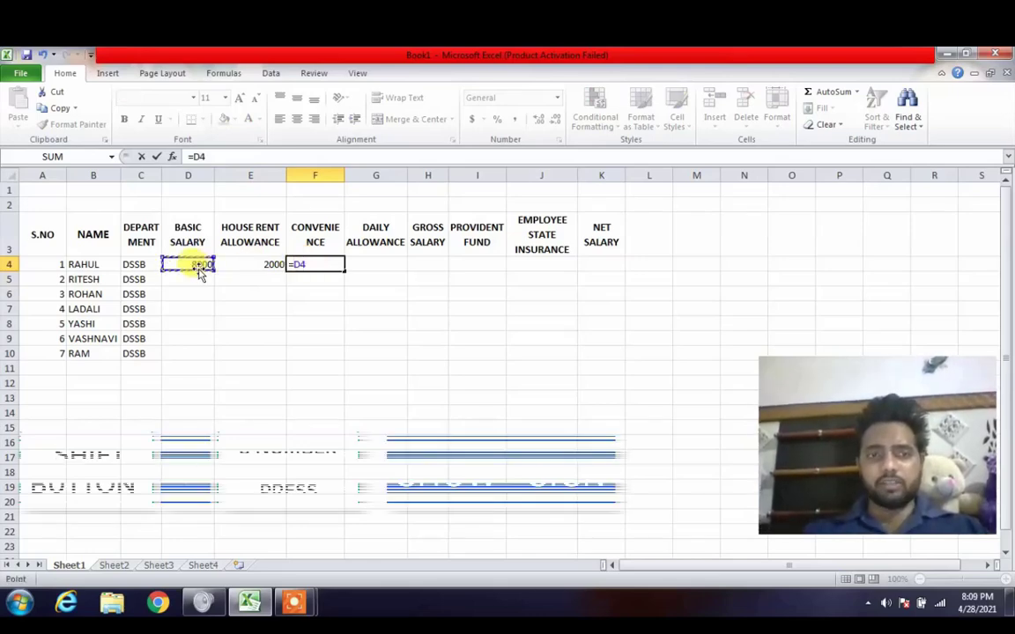
pyautogui.write('*')
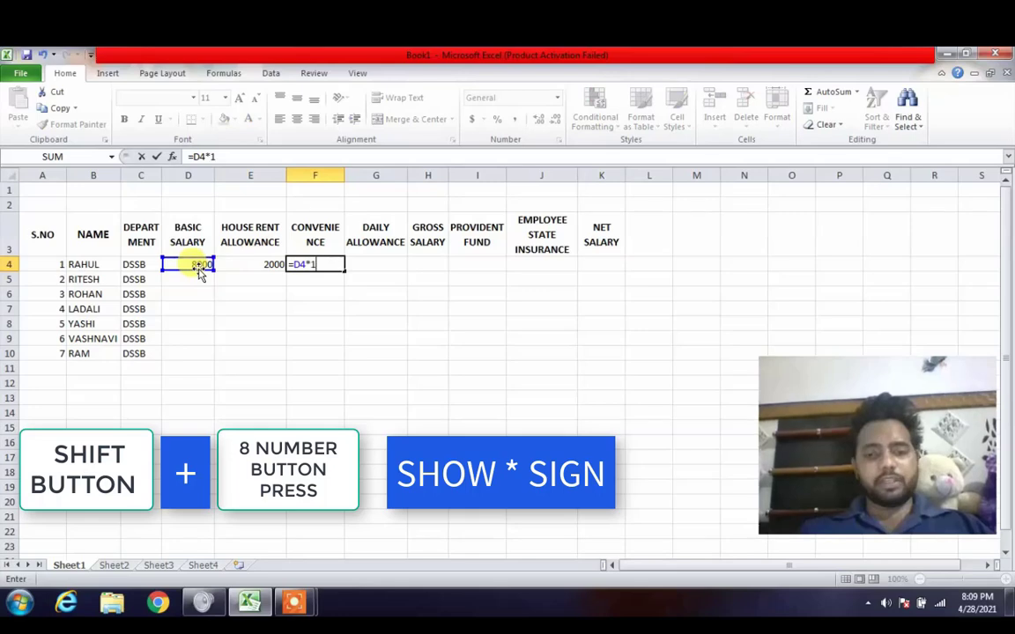
pyautogui.write('10%')
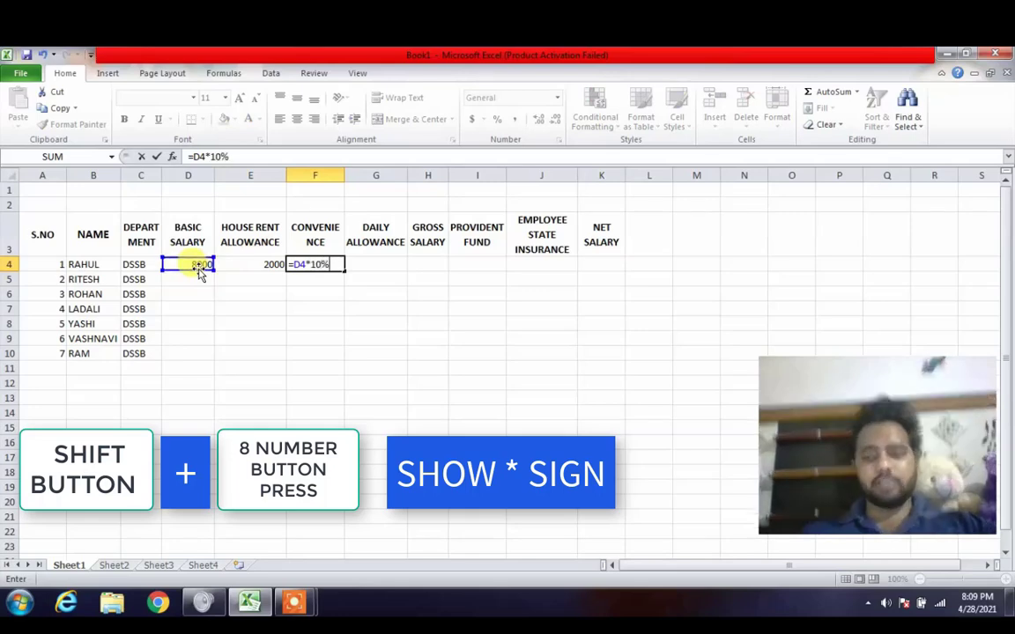
pyautogui.press('Return')
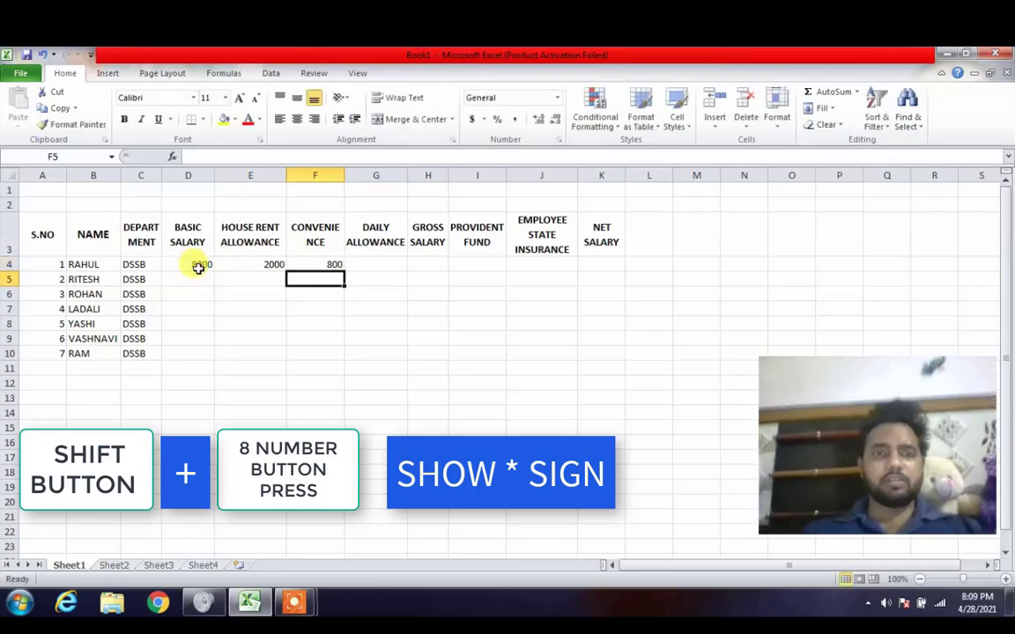
pyautogui.click(335, 263)
# Calculate the first employee's daily allowance in G4 with the formula =D4*50%.
pyautogui.click(387, 262)
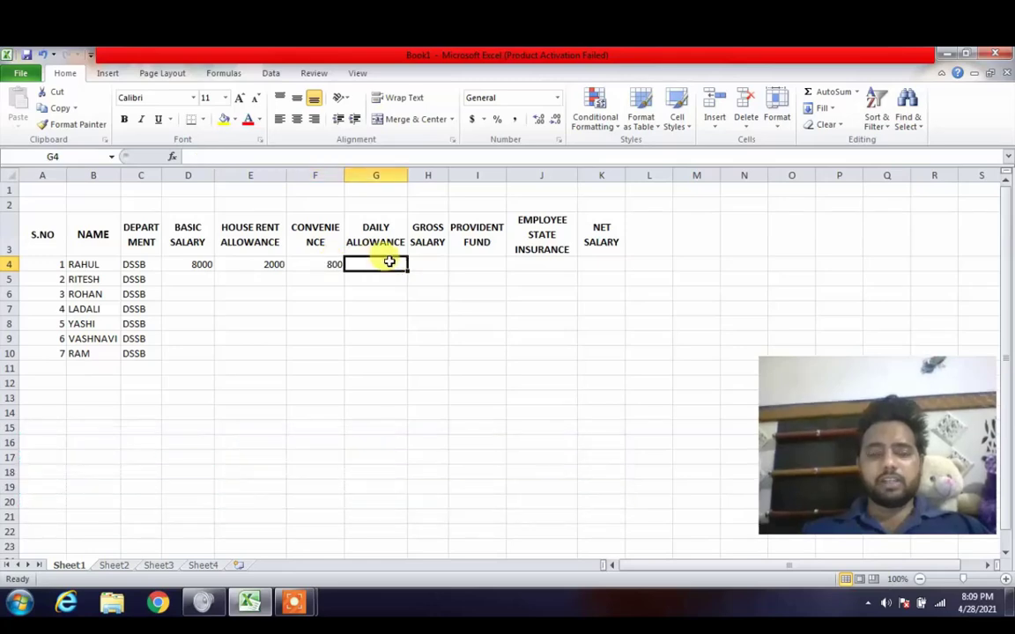
pyautogui.write('=')
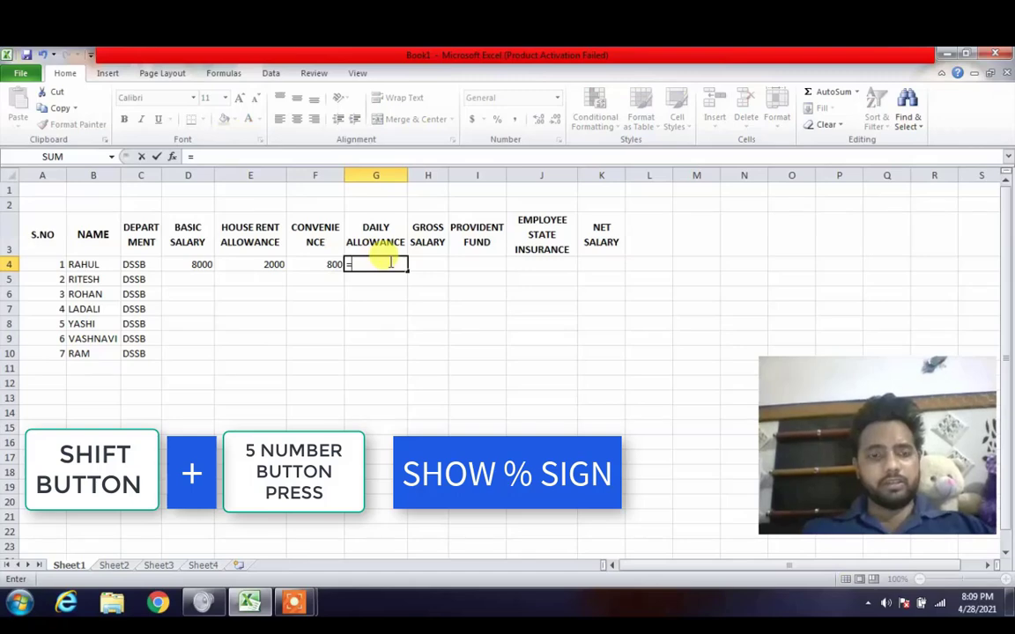
pyautogui.click(193, 263)
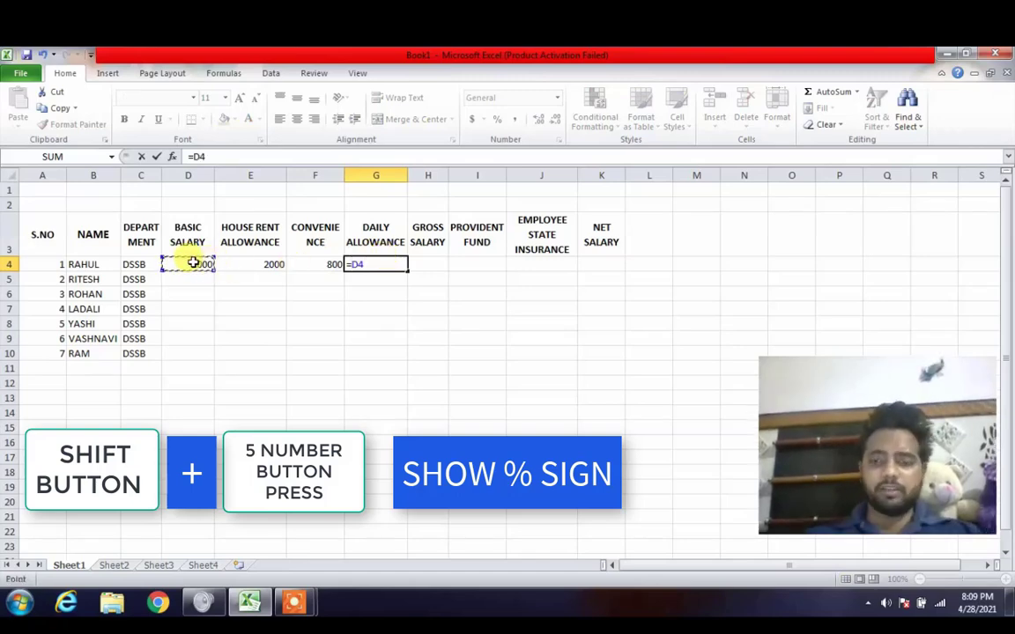
pyautogui.write('*')
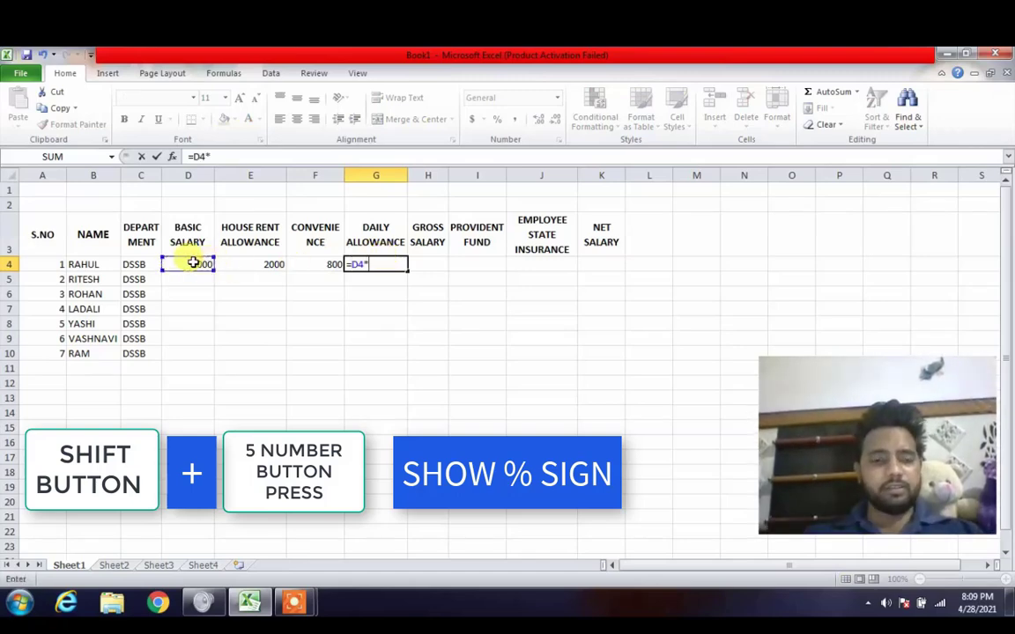
pyautogui.write('50')
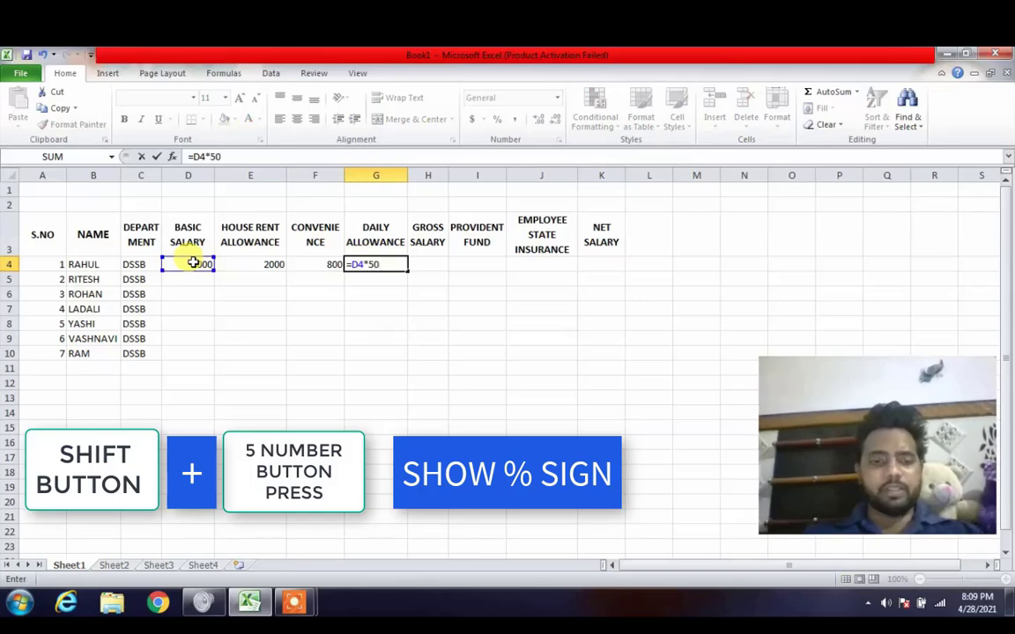
pyautogui.write('%')
pyautogui.press('Return')
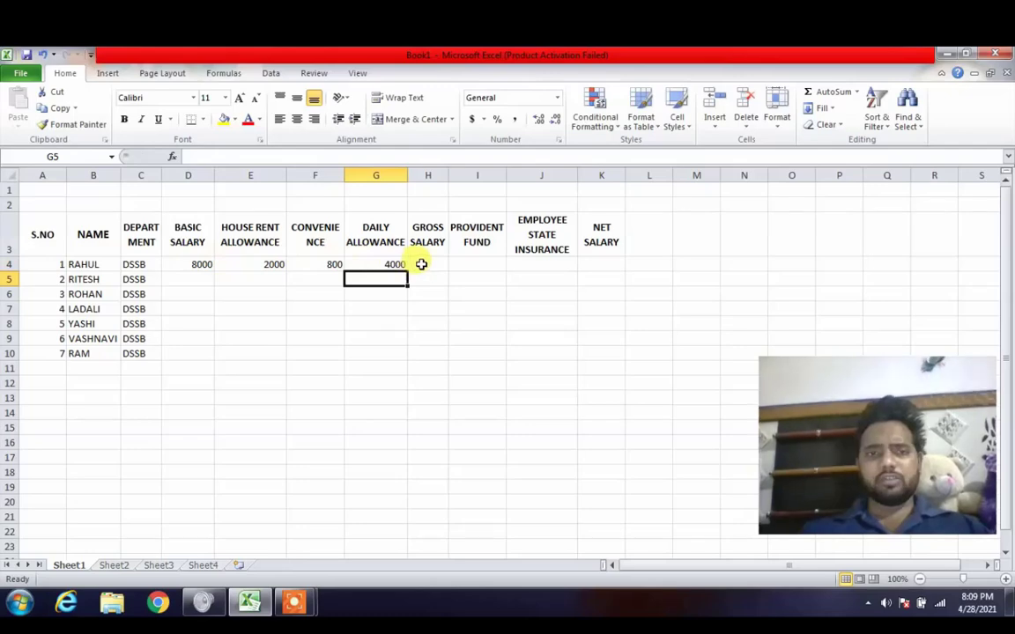
# Total the first employee's basic salary and allowances as gross salary in H4 with the formula =SUM(D4:G4).
pyautogui.click(421, 265)
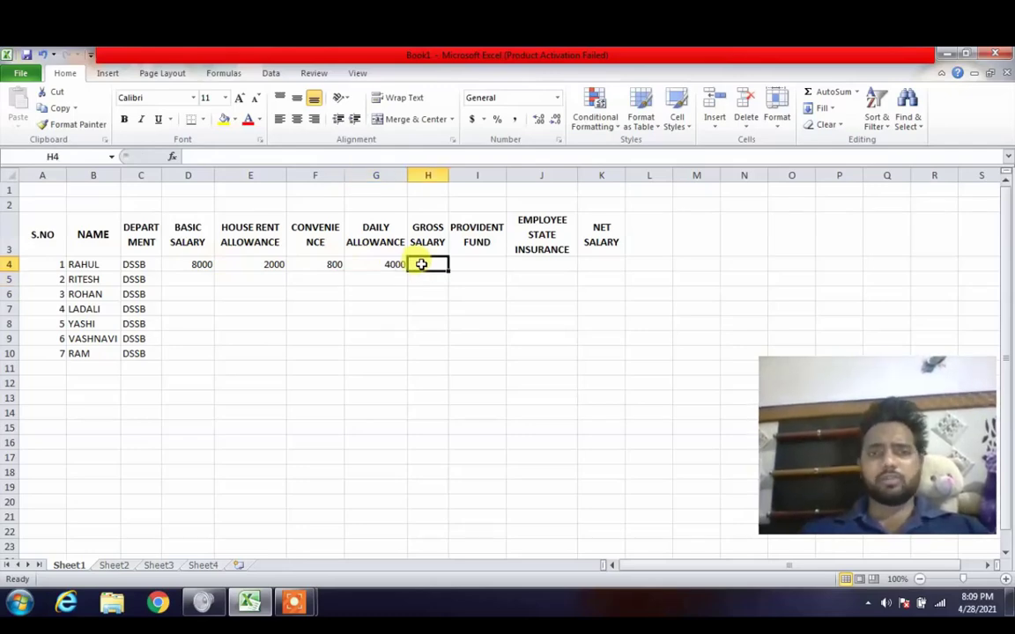
pyautogui.write('=')
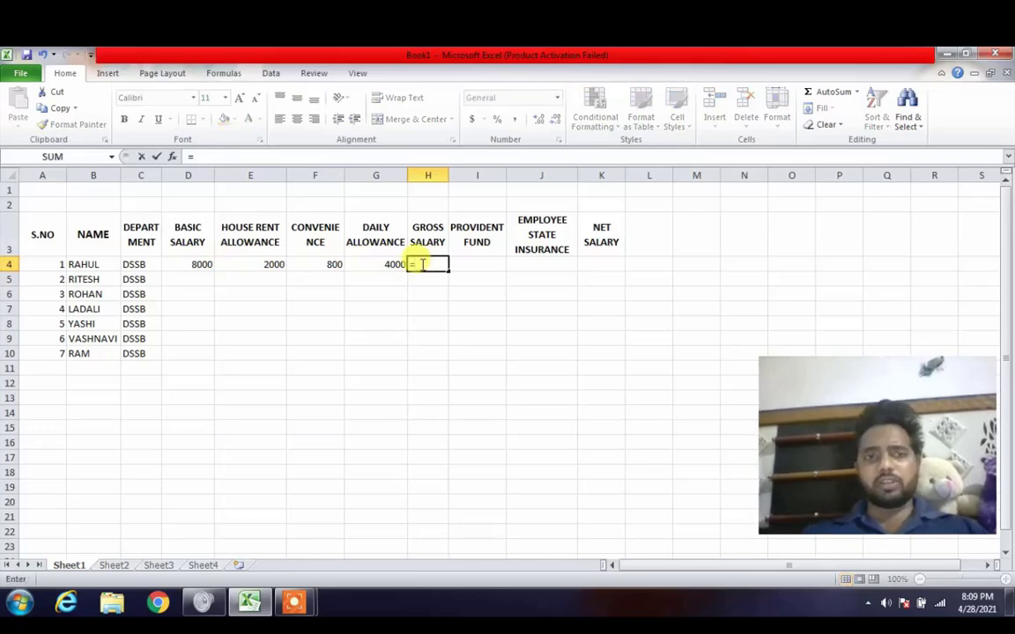
pyautogui.write('SU')
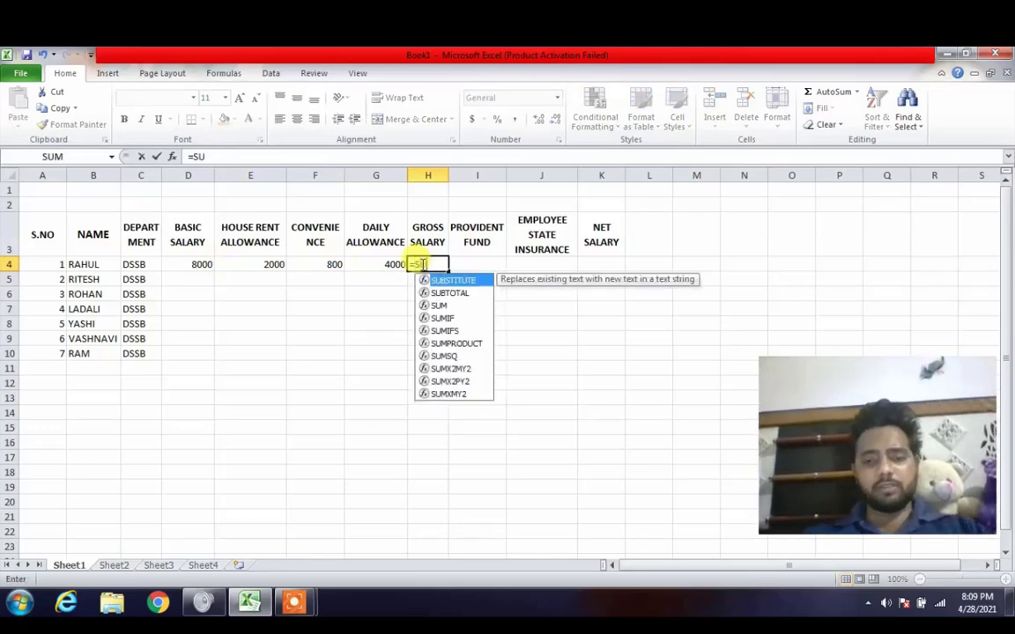
pyautogui.write('M(')
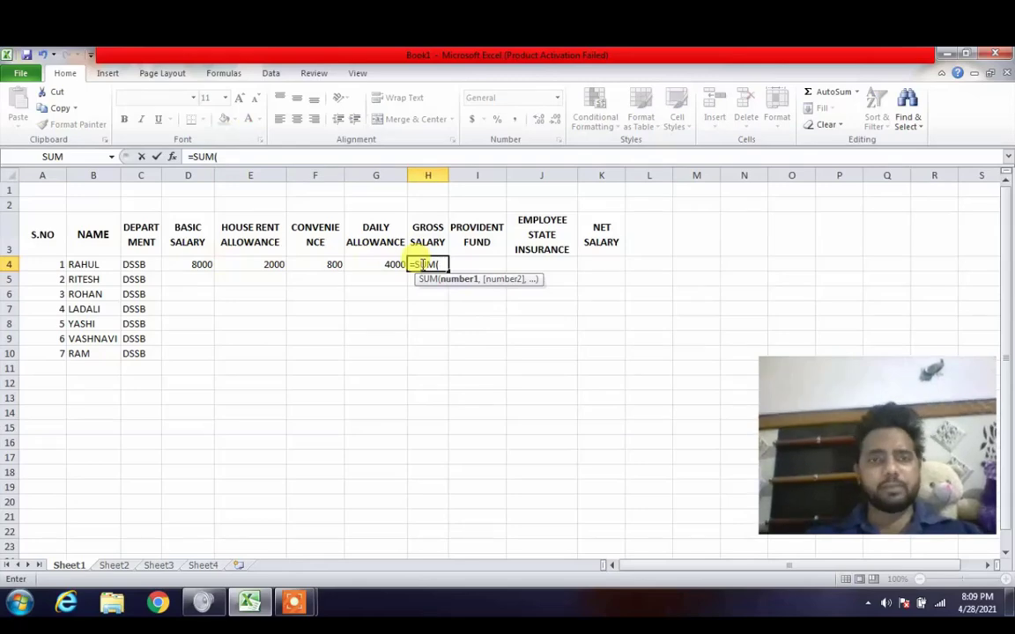
pyautogui.moveTo(184, 267); pyautogui.dragTo(371, 264)
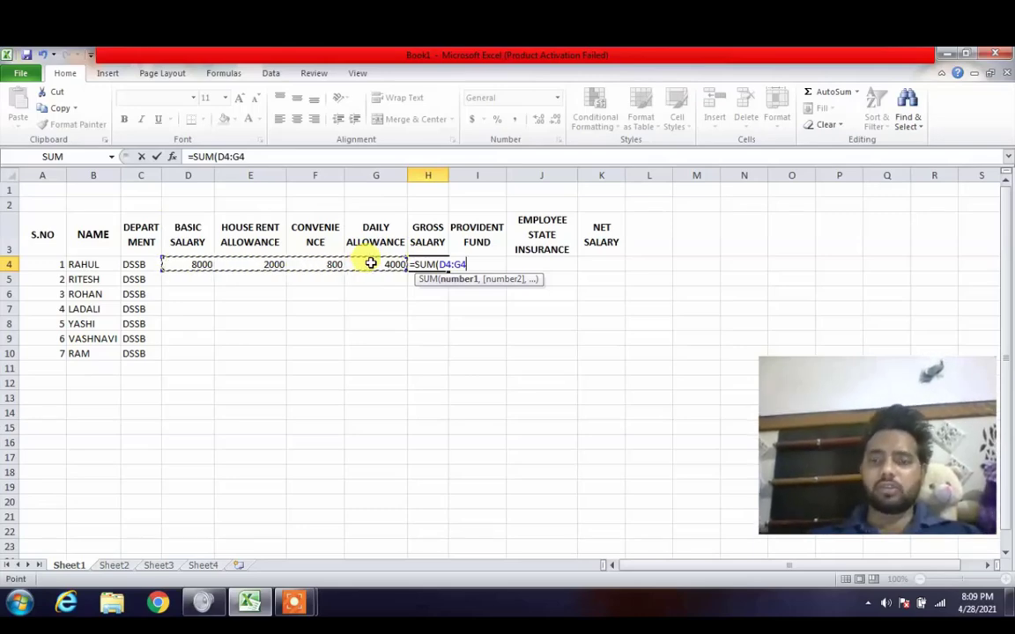
pyautogui.write(')')
pyautogui.press('Return')
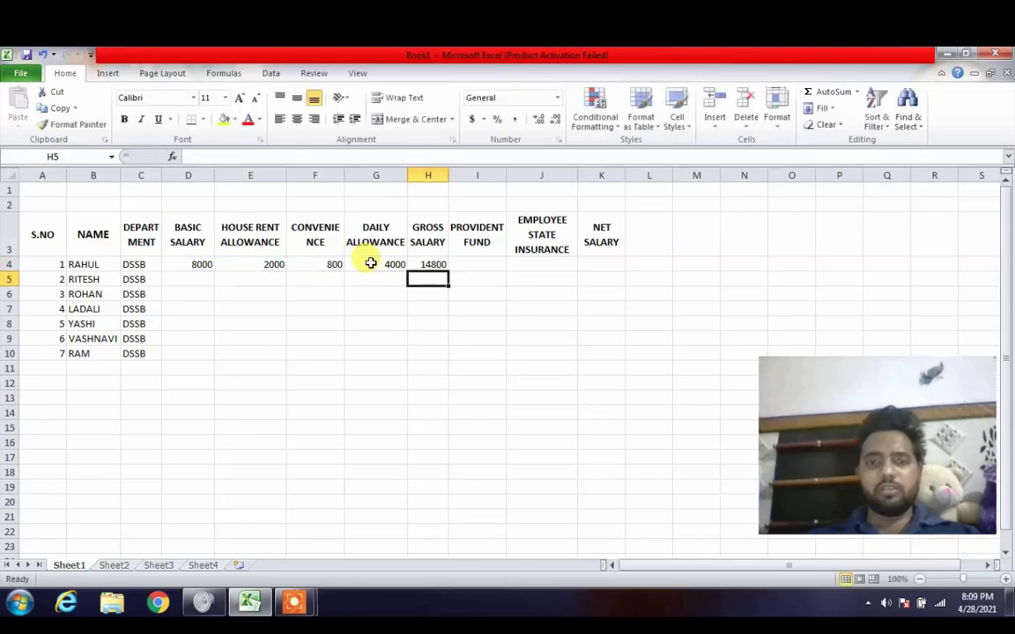
pyautogui.click(444, 262)
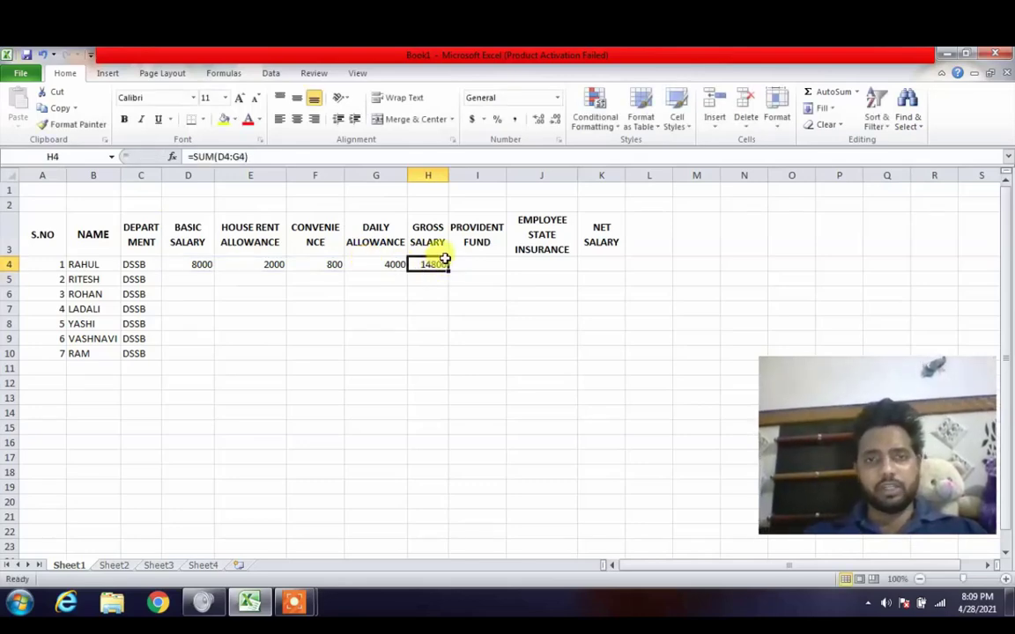
# Calculate the first employee's provident fund in I4 as 10% of gross salary with the formula =H4*10%.
pyautogui.click(491, 265)
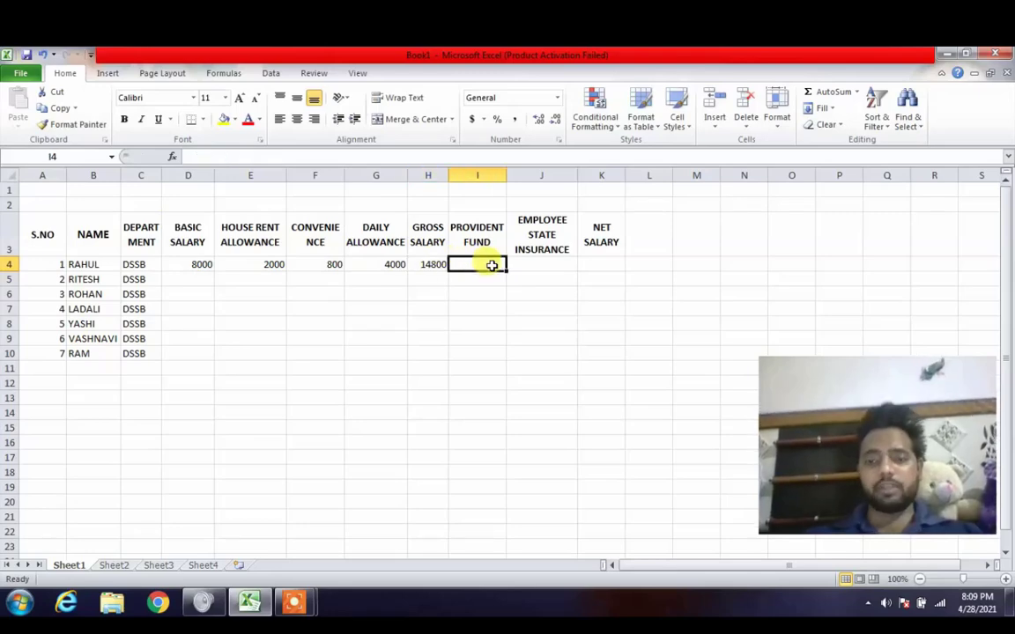
pyautogui.write('=')
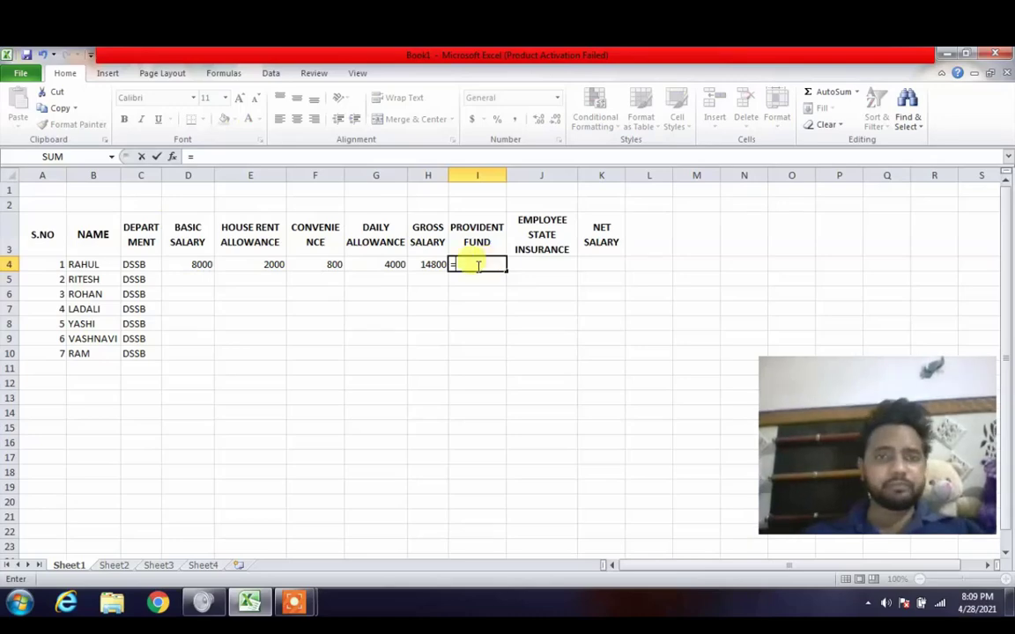
pyautogui.click(435, 264)
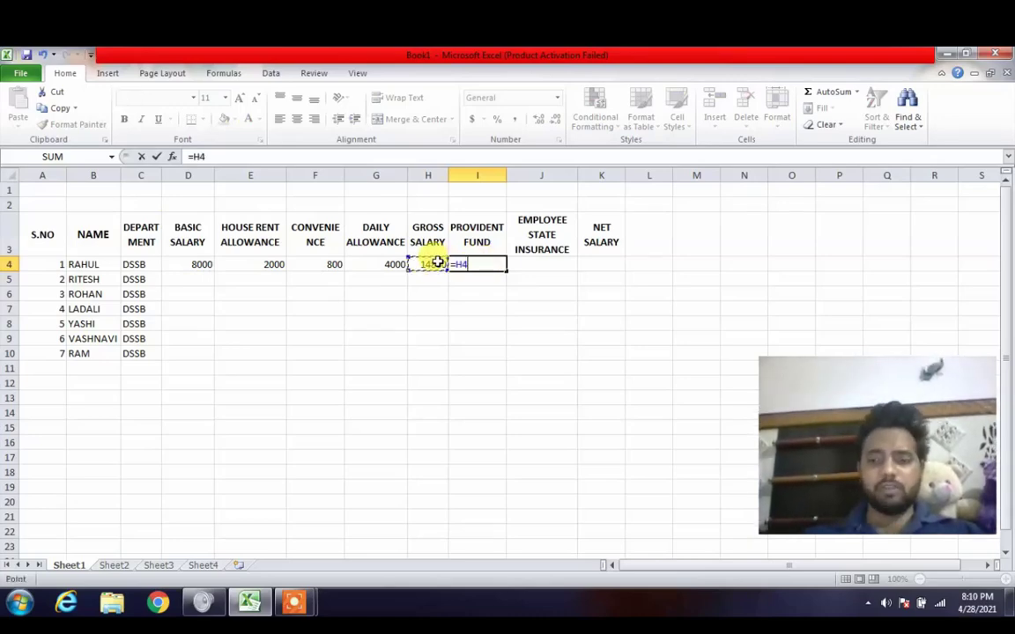
pyautogui.write('*10%')
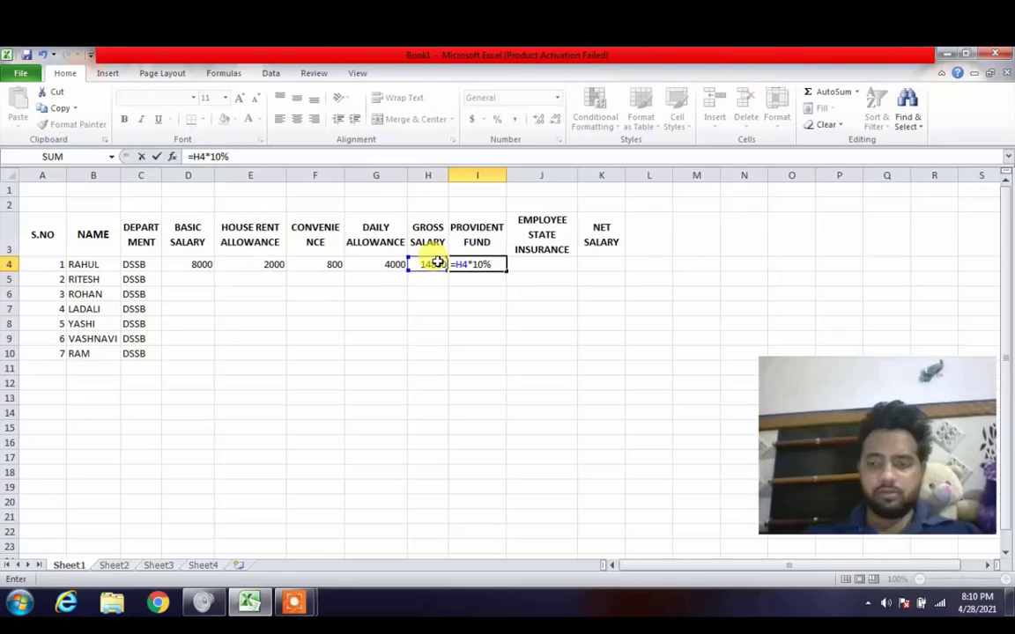
pyautogui.press('Return')
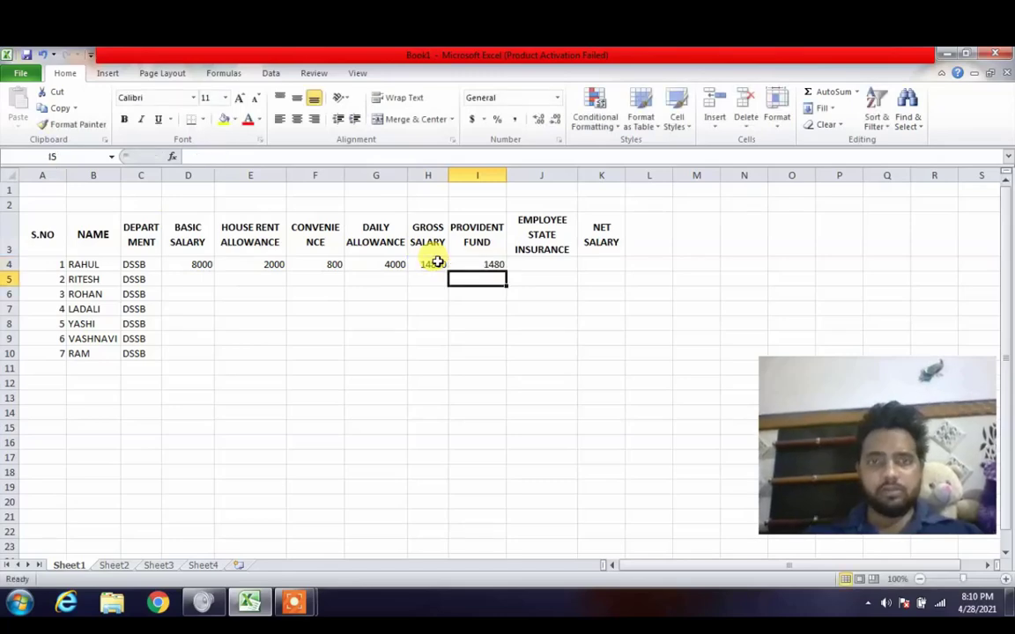
# Calculate the first employee's state insurance in J4 as 11% of gross salary with the formula =H4*11%.
pyautogui.click(529, 262)
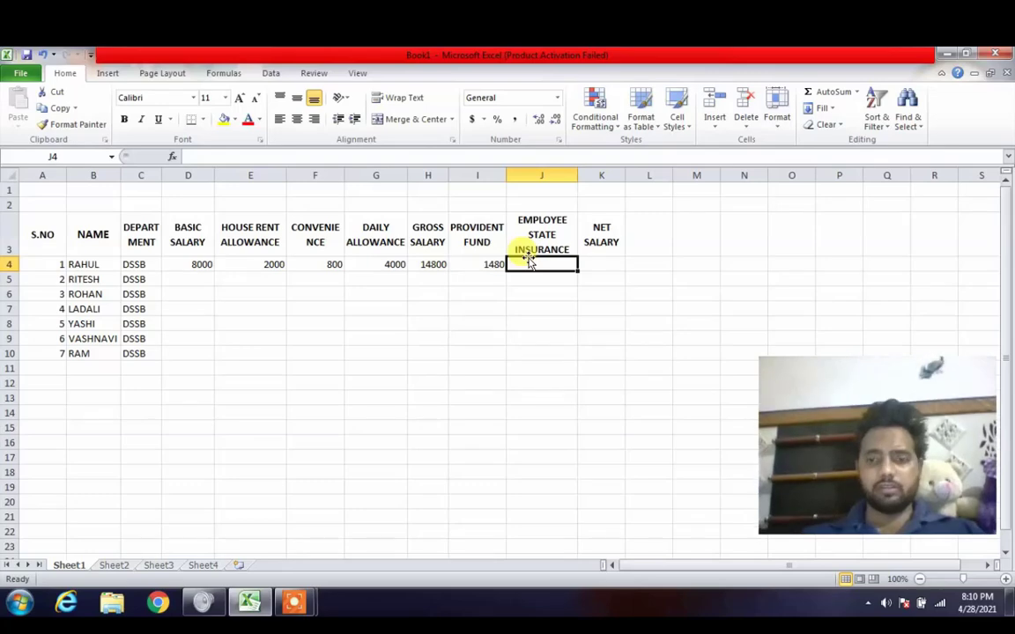
pyautogui.write('=')
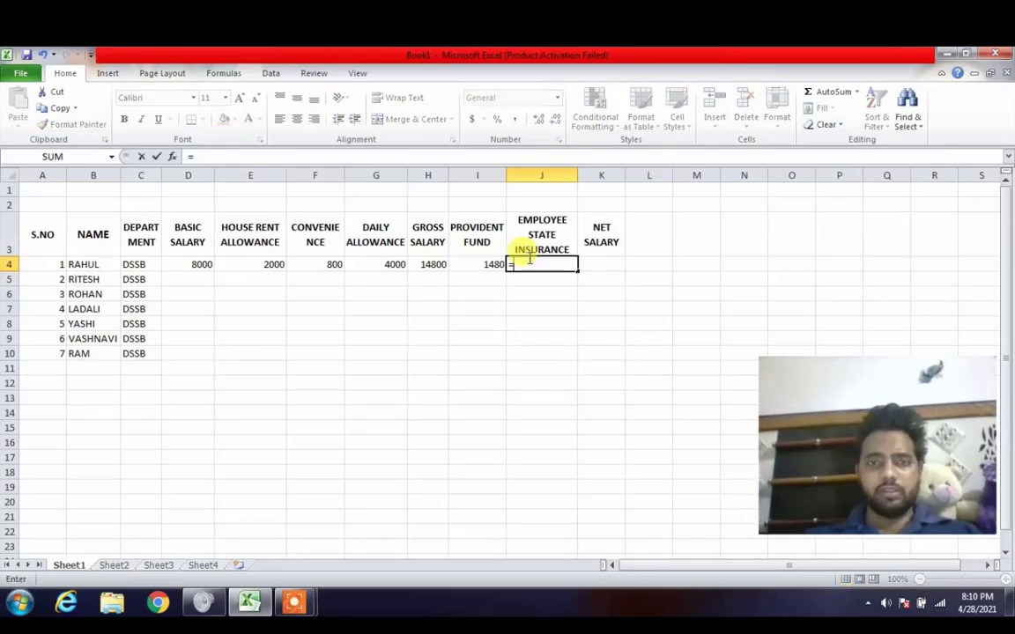
pyautogui.click(437, 267)
pyautogui.write('*')
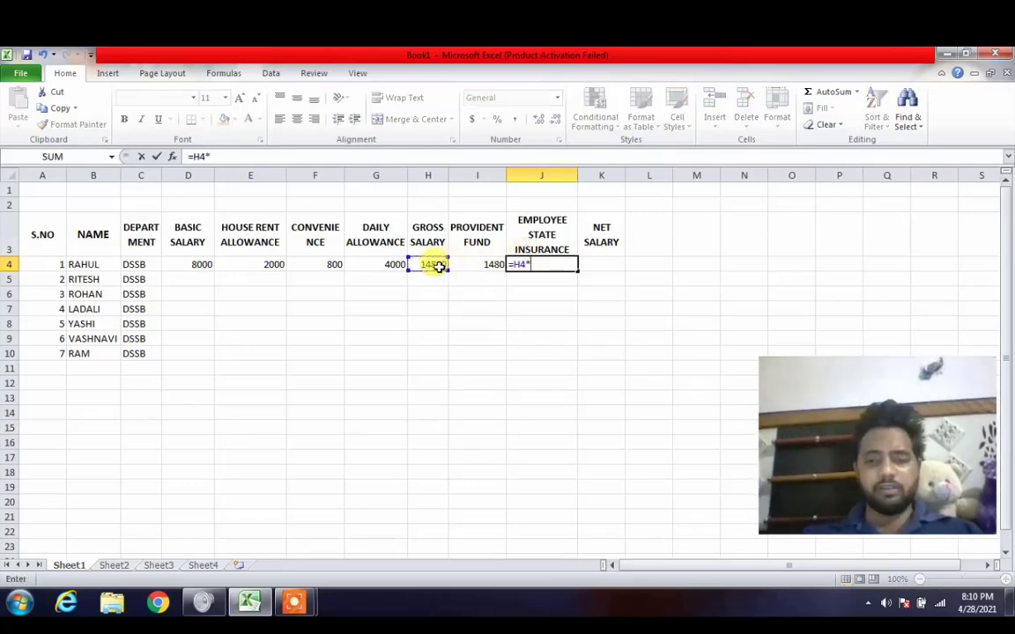
pyautogui.write('11')
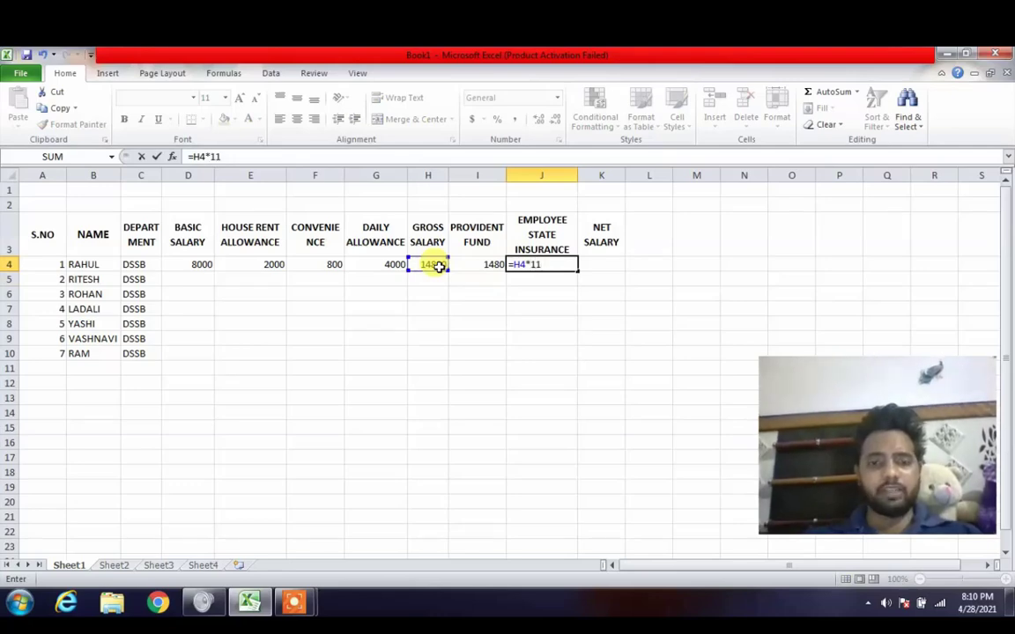
pyautogui.write('%')
pyautogui.press('Return')
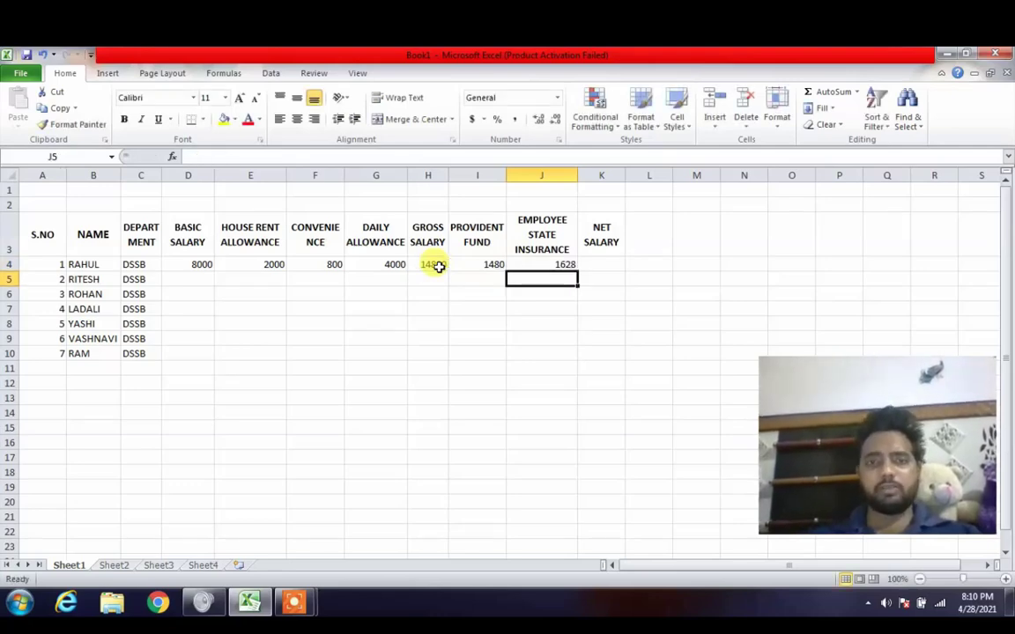
# Insert a new column before NET SALARY and enter the heading DEDUCTION in K3.
pyautogui.click(606, 236)
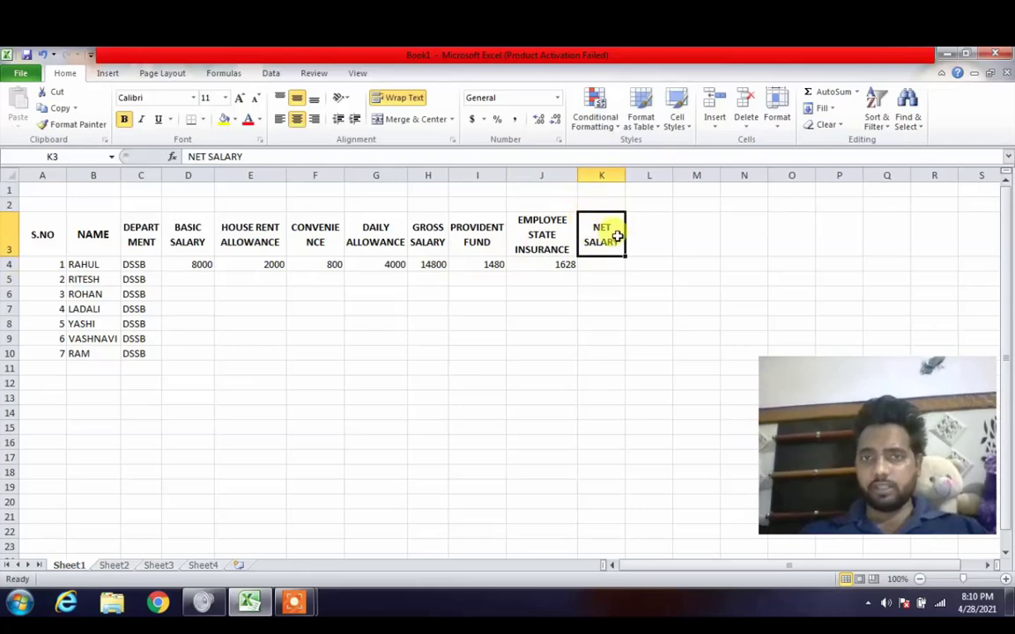
pyautogui.click(719, 126)
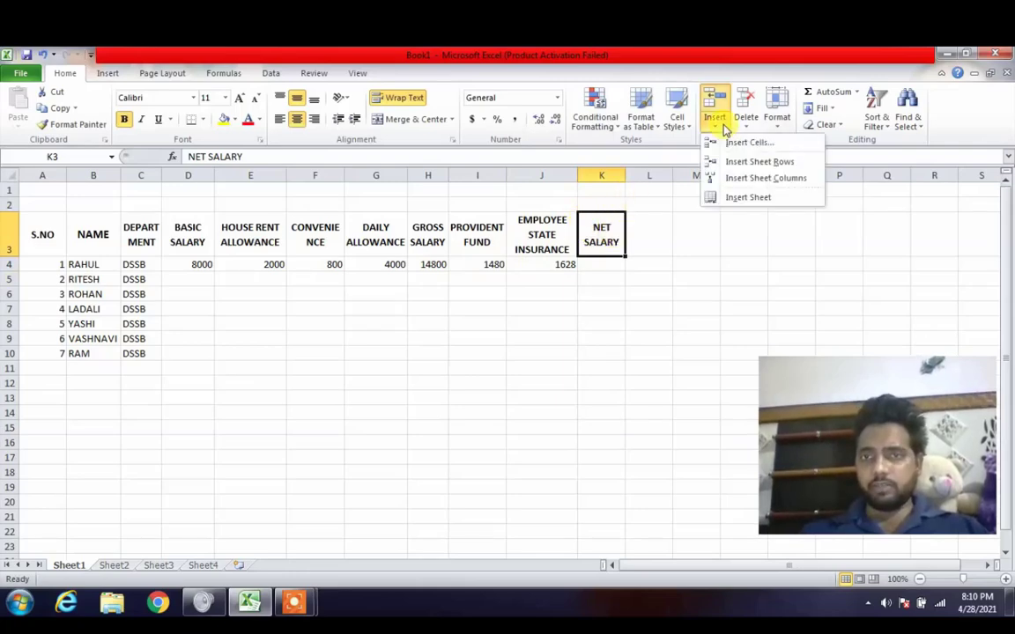
pyautogui.click(752, 180)
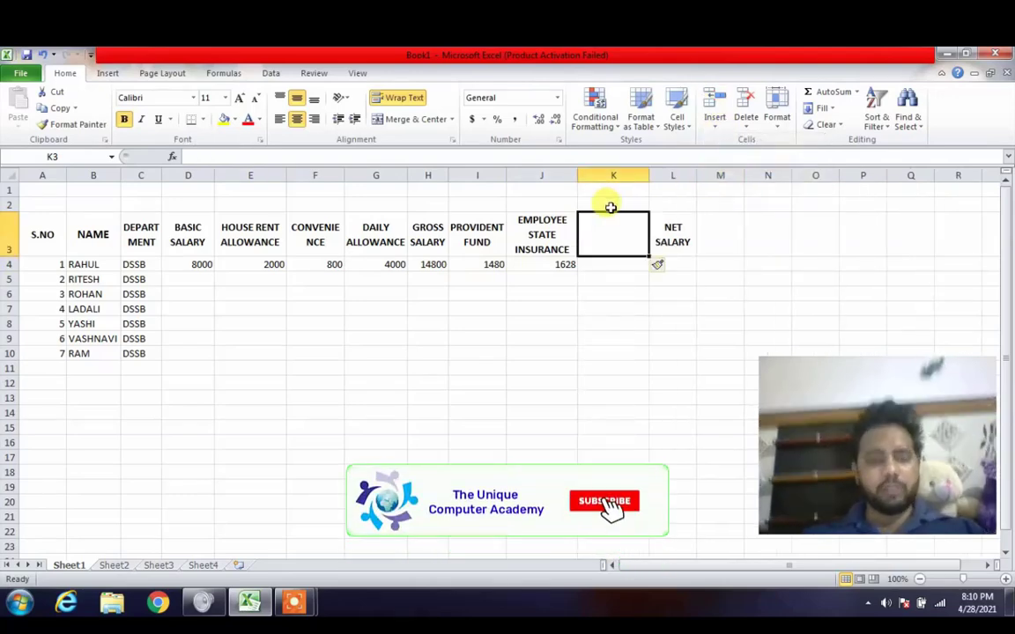
pyautogui.write('DE')
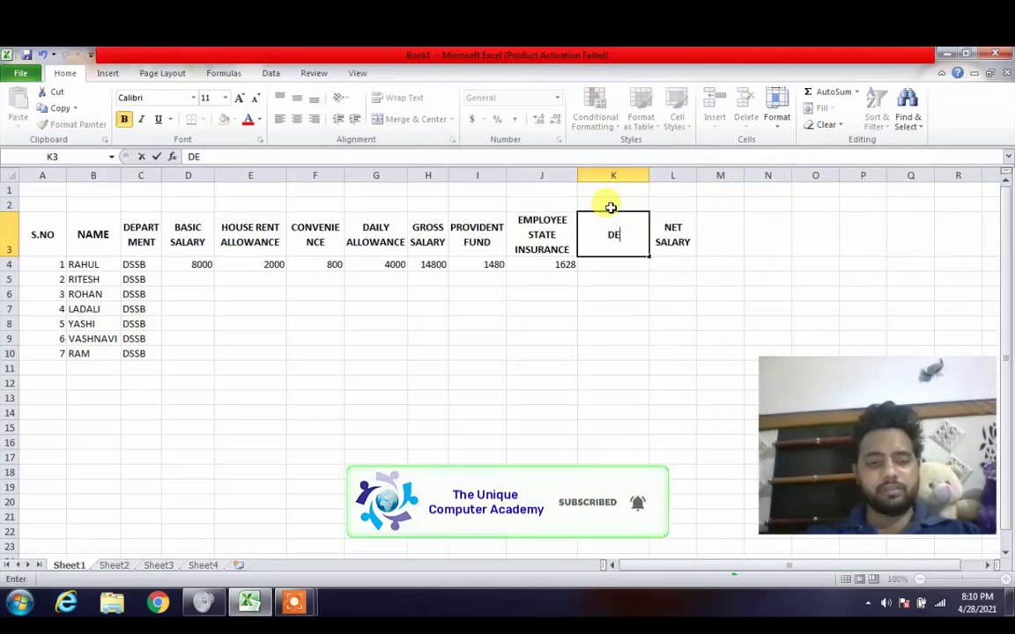
pyautogui.write('DUCTION')
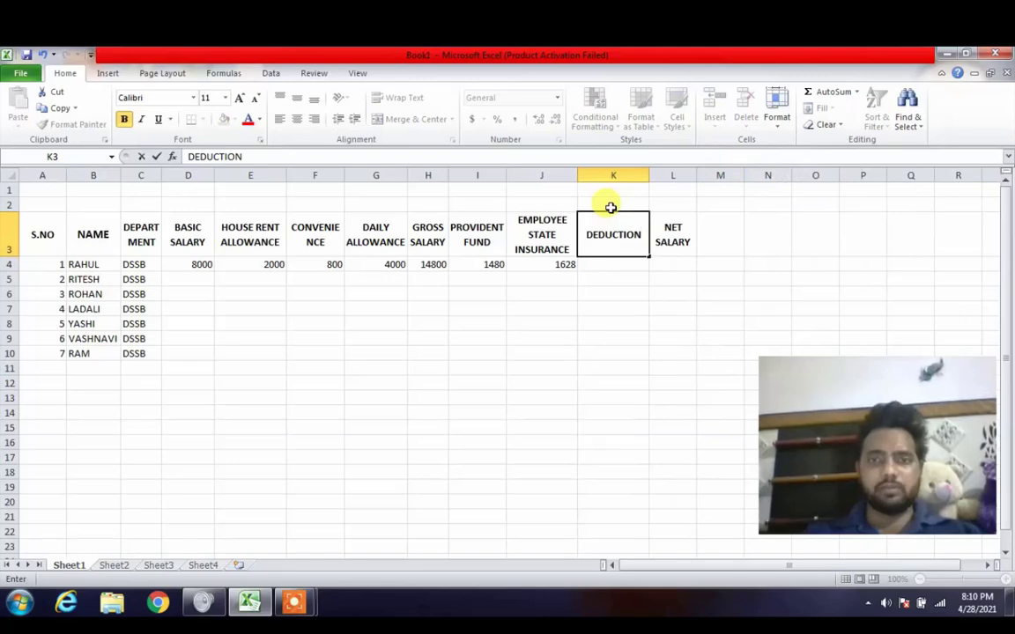
pyautogui.press('Return')
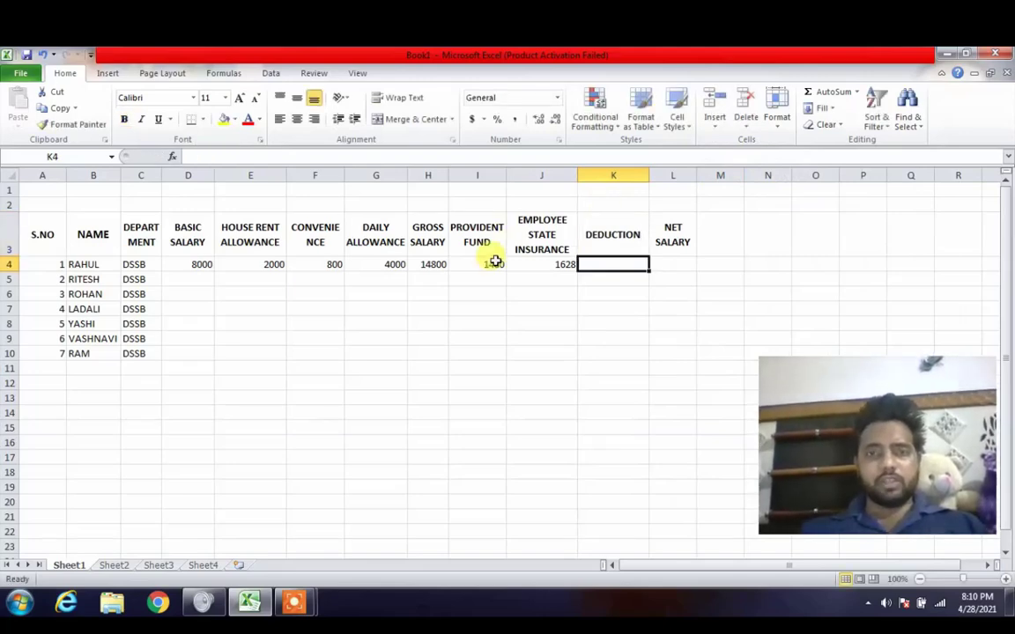
# Add the first employee's provident fund and state insurance in K4 with the formula =I4+J4.
pyautogui.write('=')
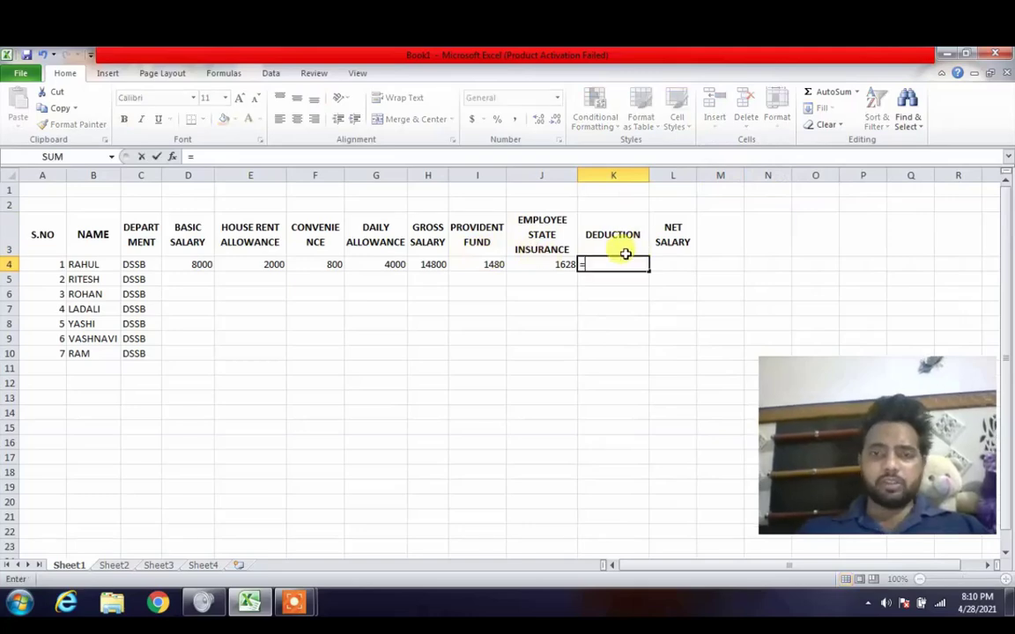
pyautogui.click(484, 264)
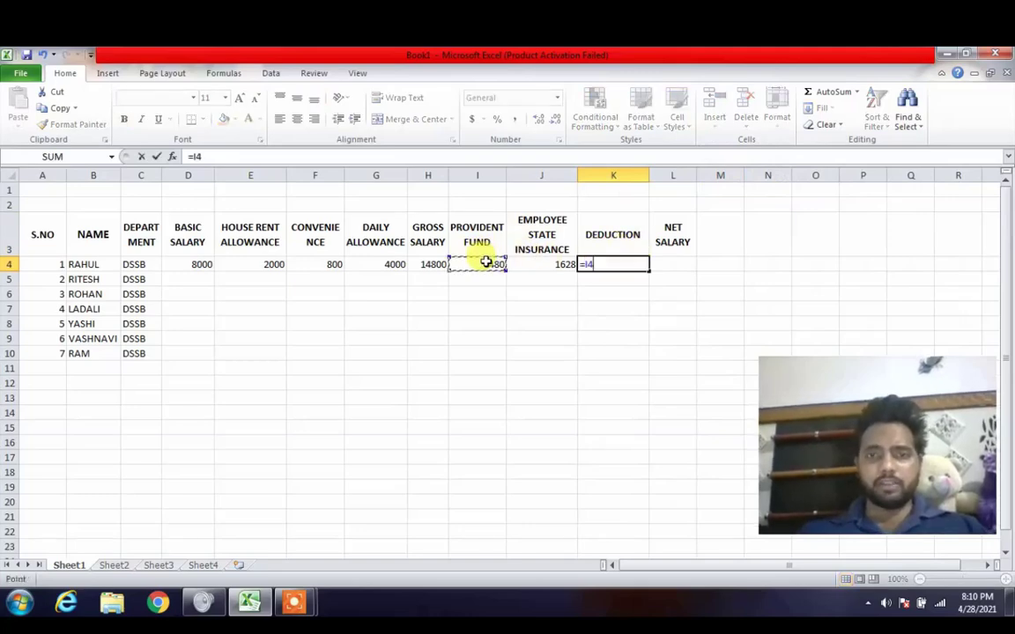
pyautogui.write('+')
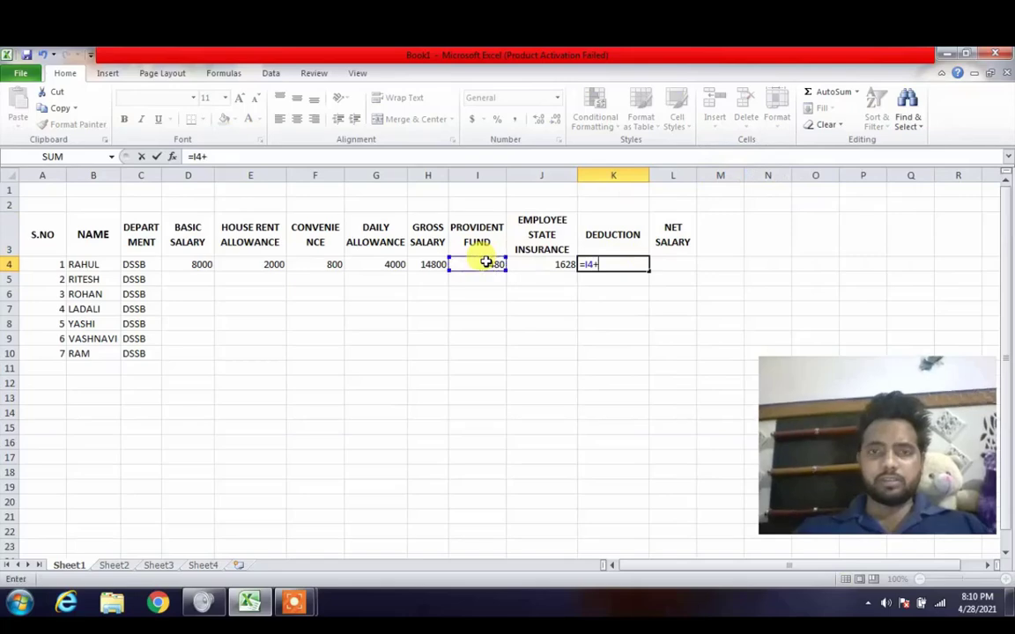
pyautogui.click(555, 264)
pyautogui.press('Return')
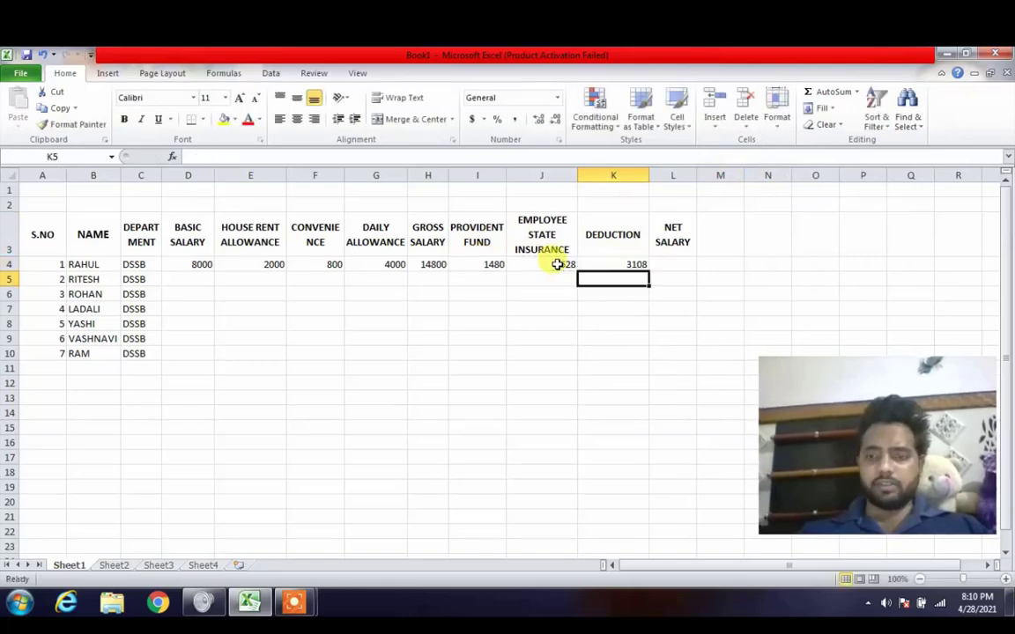
# Calculate the first employee's net salary in L4 as gross salary minus deduction with the formula =H4-K4.
pyautogui.click(668, 264)
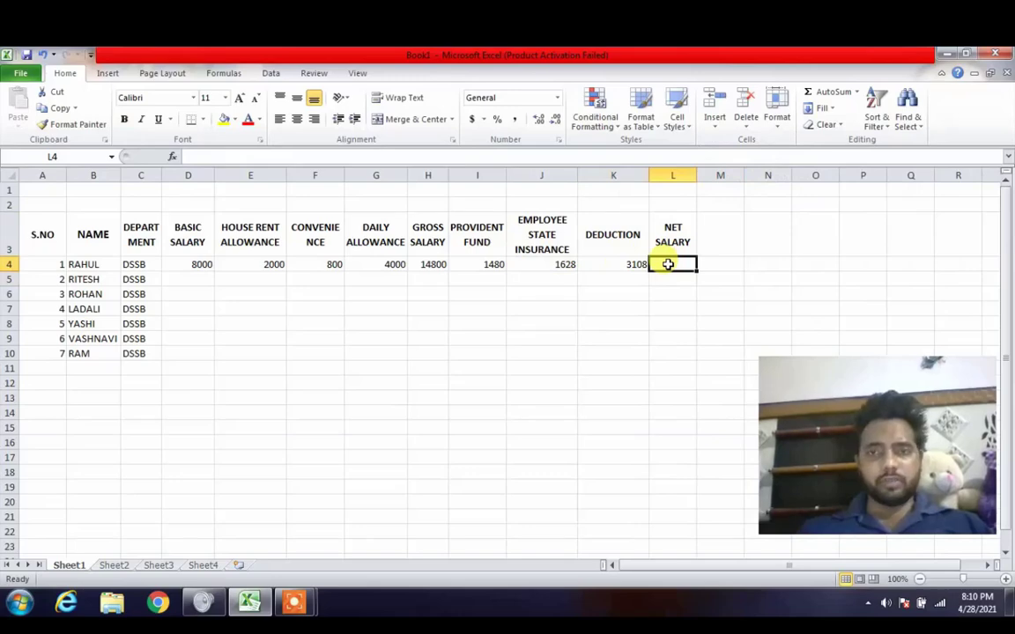
pyautogui.write('=')
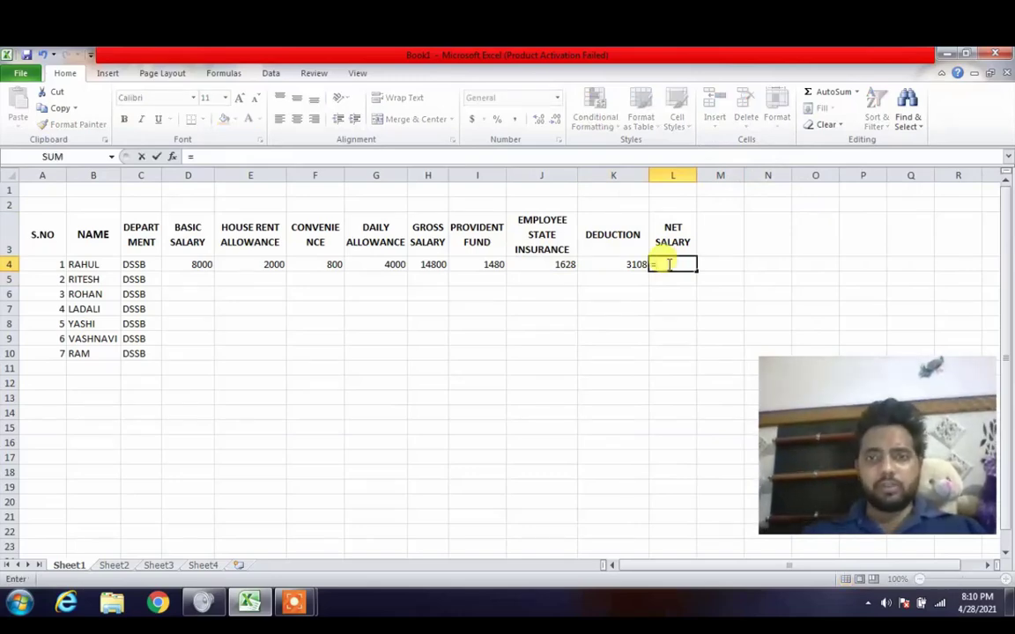
pyautogui.click(430, 264)
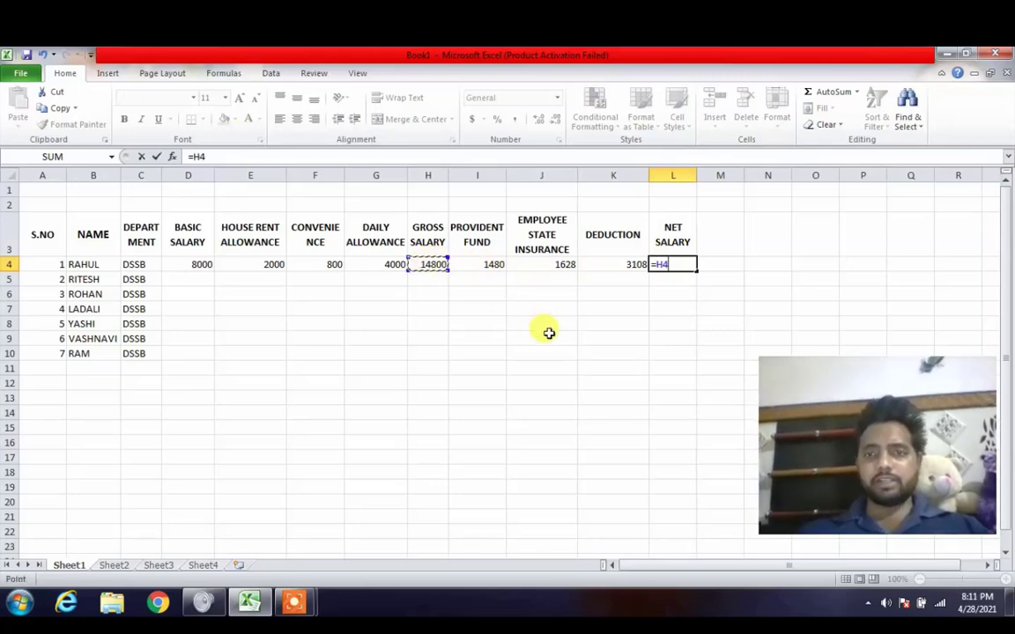
pyautogui.write('-')
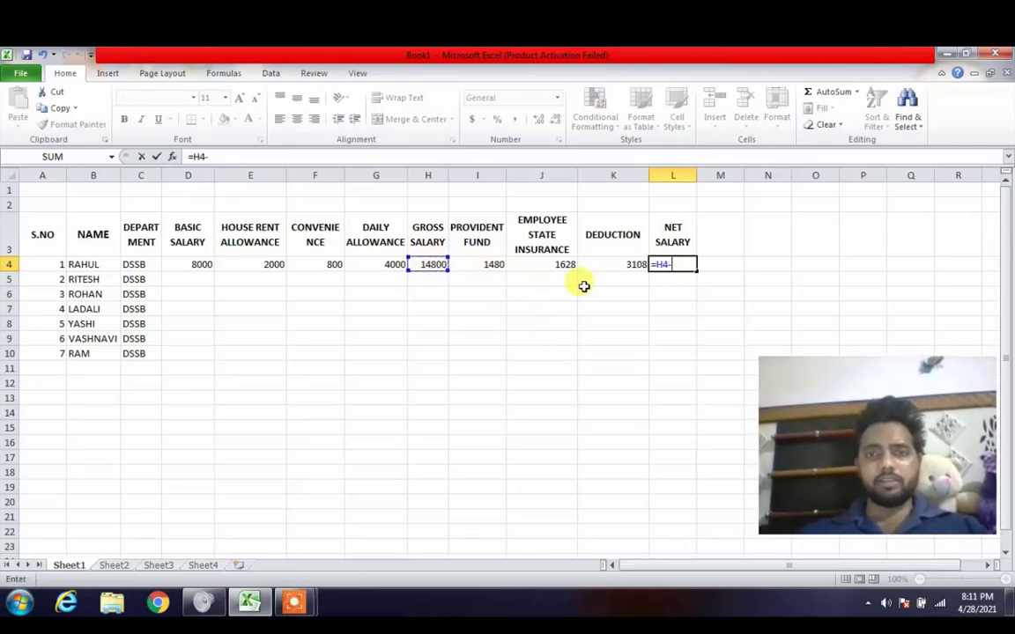
pyautogui.click(615, 265)
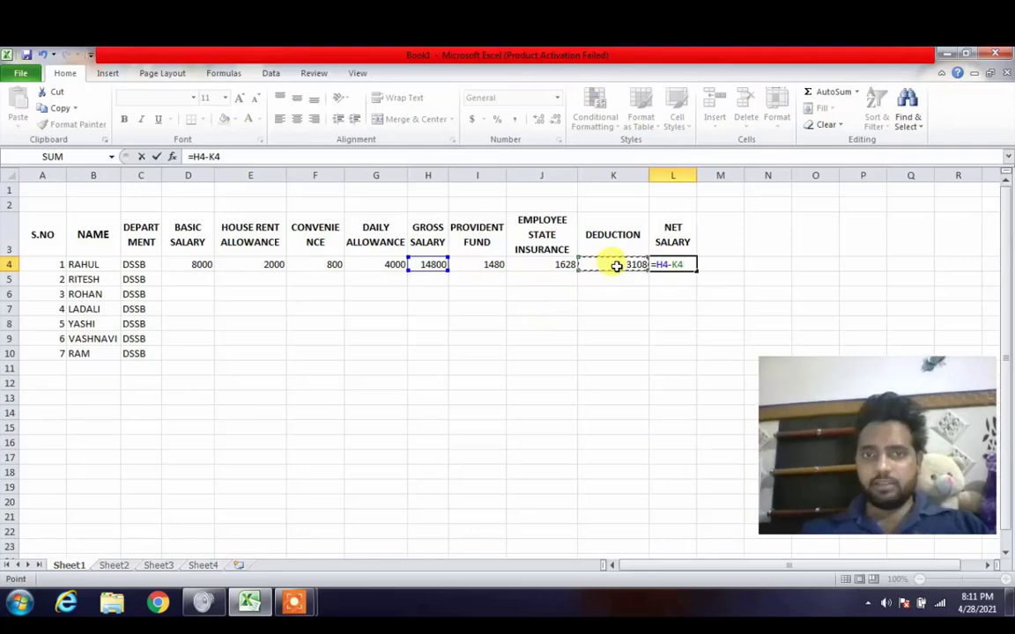
pyautogui.press('Return')
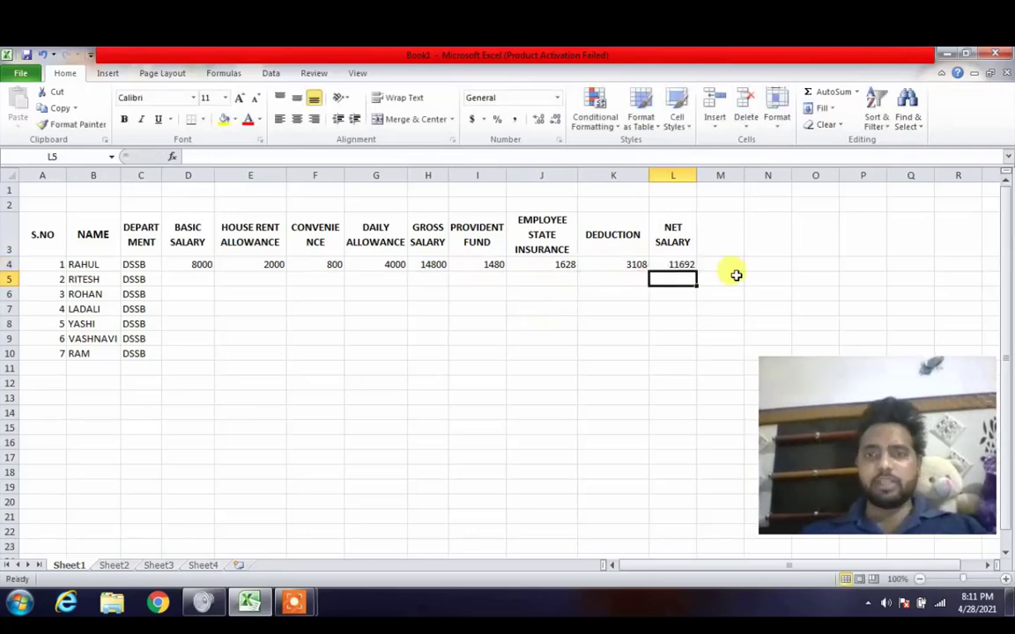
pyautogui.click(679, 263)
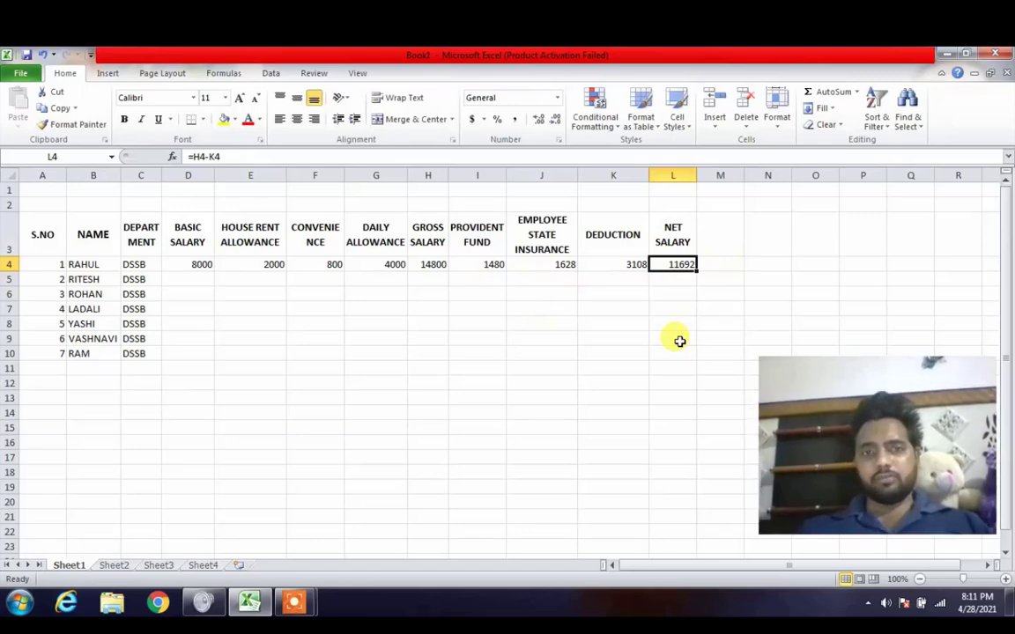
# Enter basic salaries of 10000, 12000 and 15000 for the second to fourth employees in D5:D7.
pyautogui.click(197, 265)
pyautogui.click(199, 275)
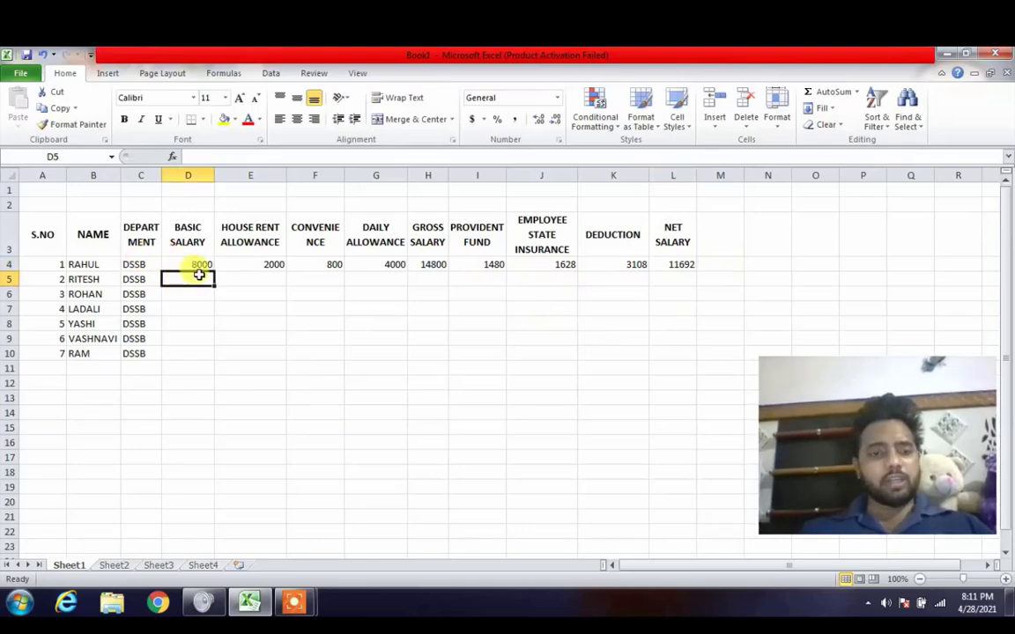
pyautogui.write('10000')
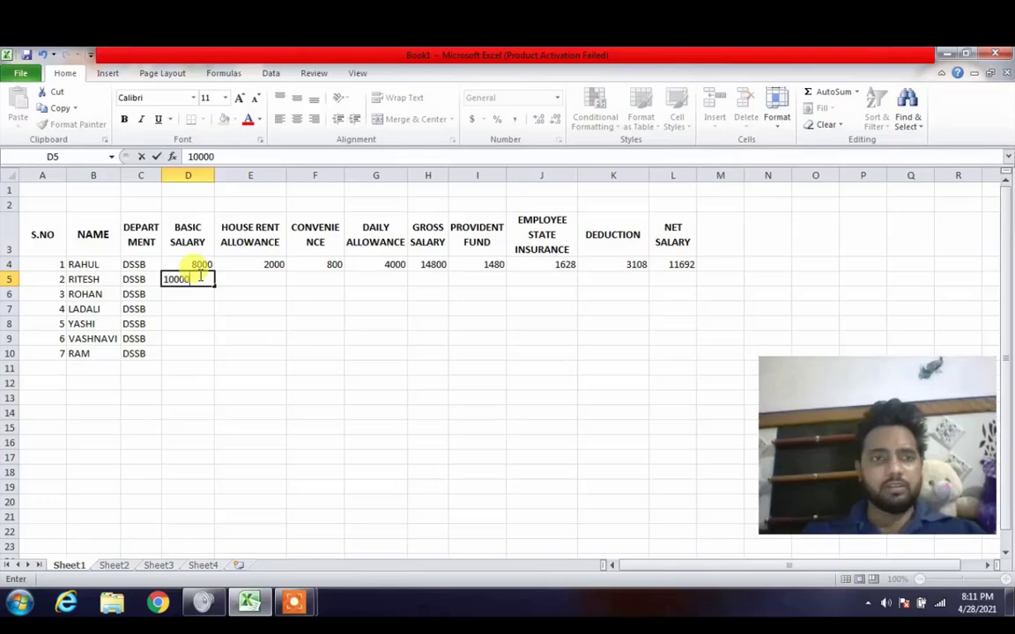
pyautogui.press('Return')
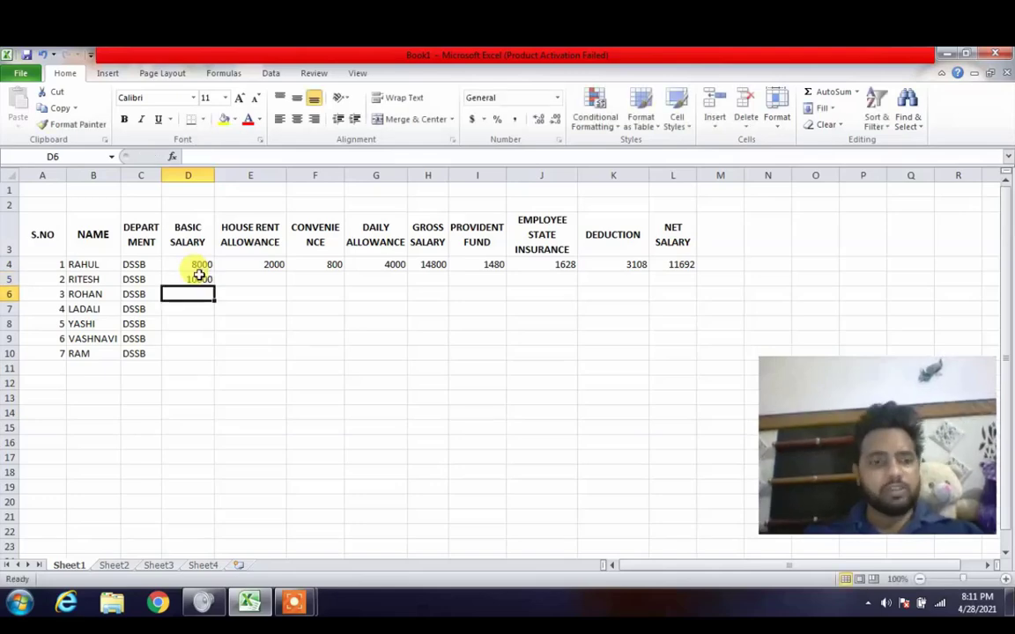
pyautogui.write('120000')
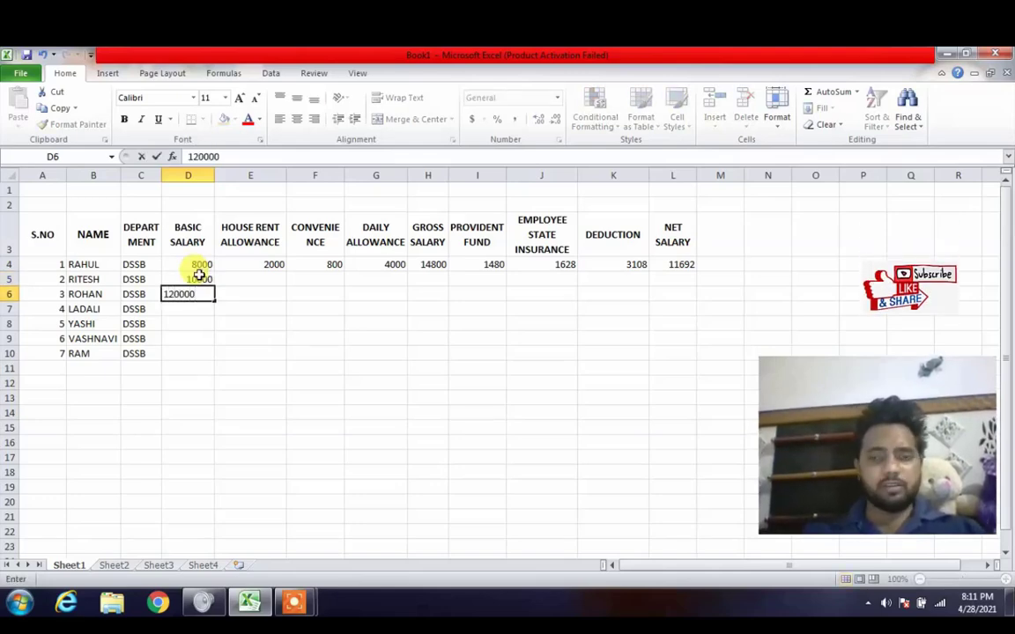
pyautogui.press('BackSpace')
pyautogui.press('Return')
pyautogui.write('15000')
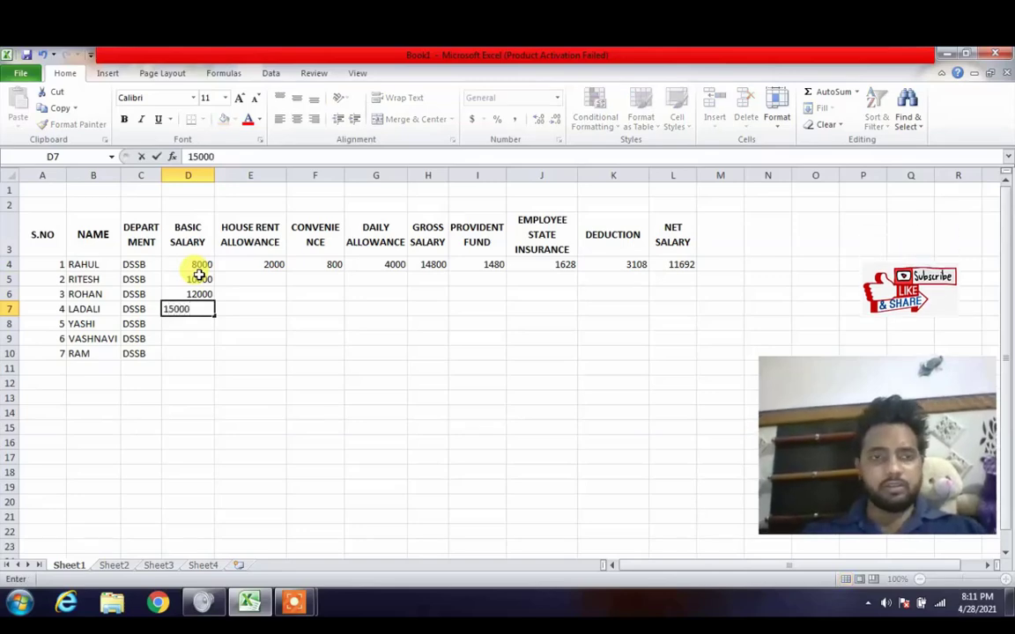
pyautogui.press('Return')
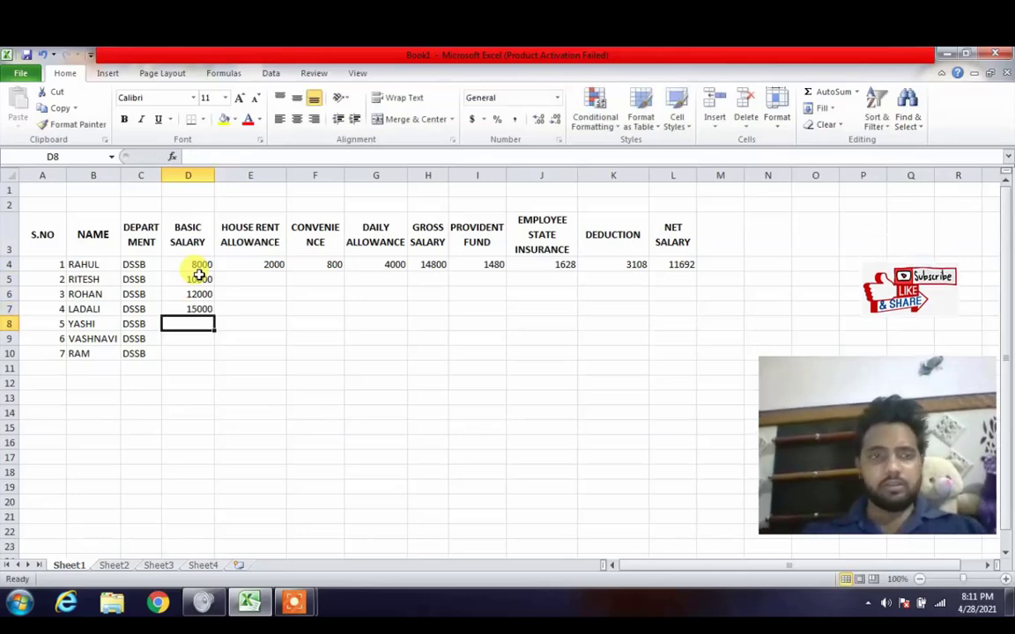
pyautogui.click(256, 265)
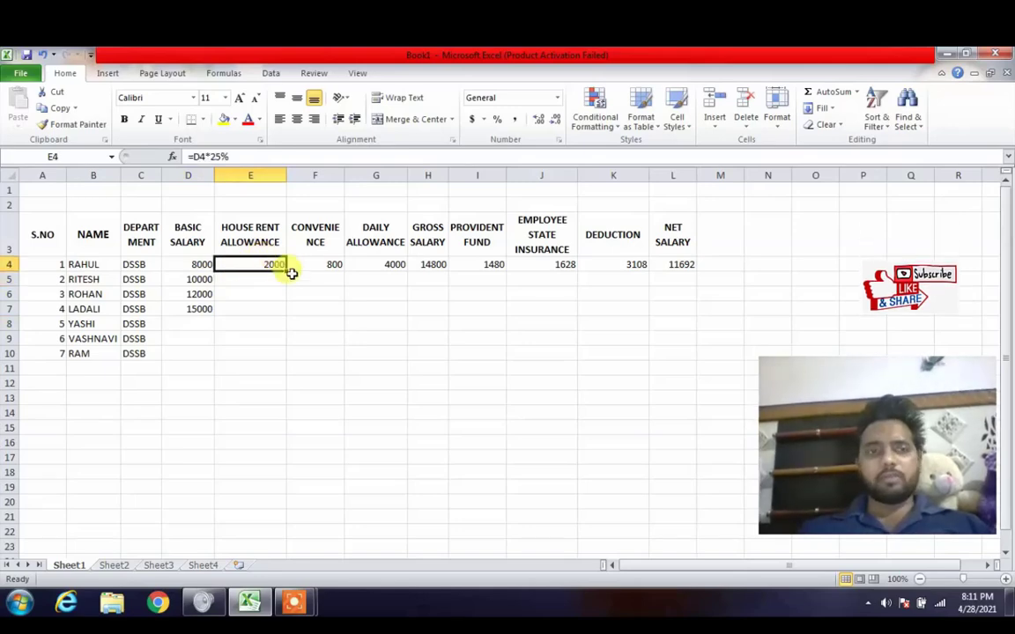
pyautogui.moveTo(288, 274); pyautogui.dragTo(288, 314)
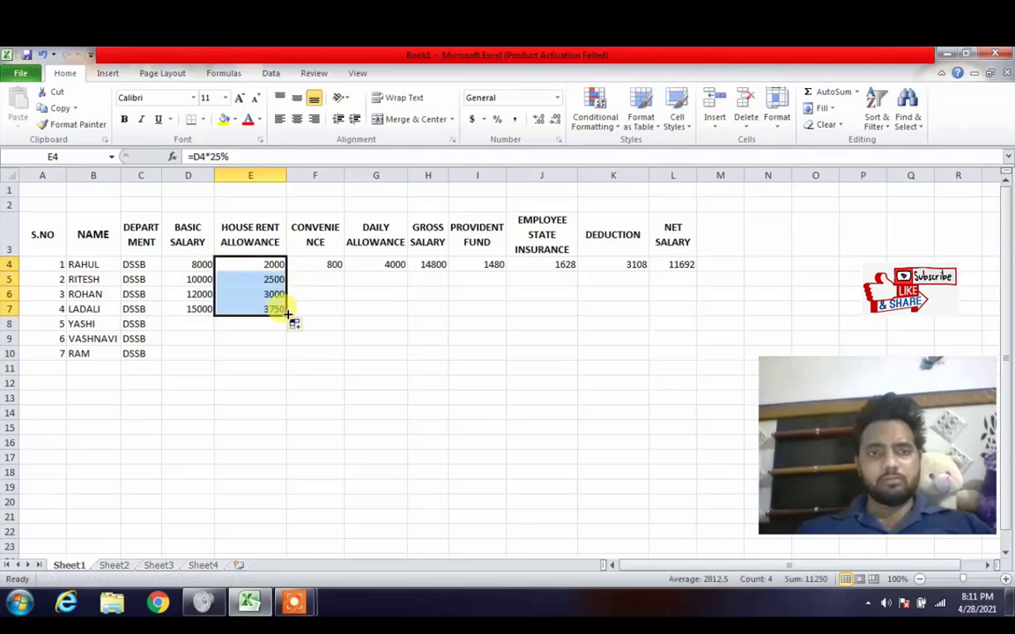
pyautogui.hotkey('ctrl', 'z')
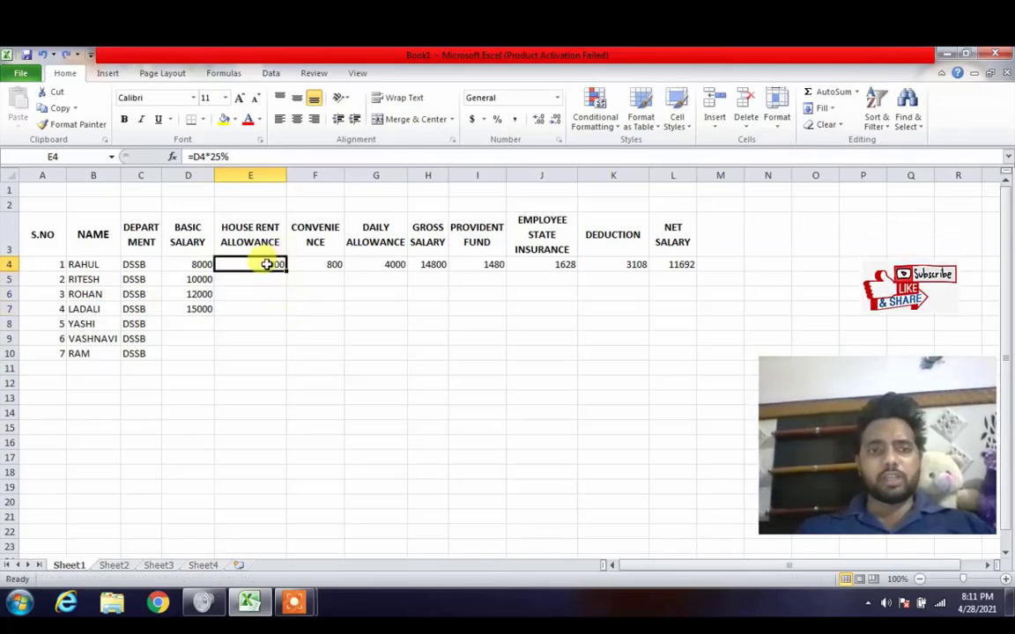
# Fill all the first employee's formulas in E4:L4 down through row 7.
pyautogui.moveTo(267, 264); pyautogui.dragTo(666, 262)
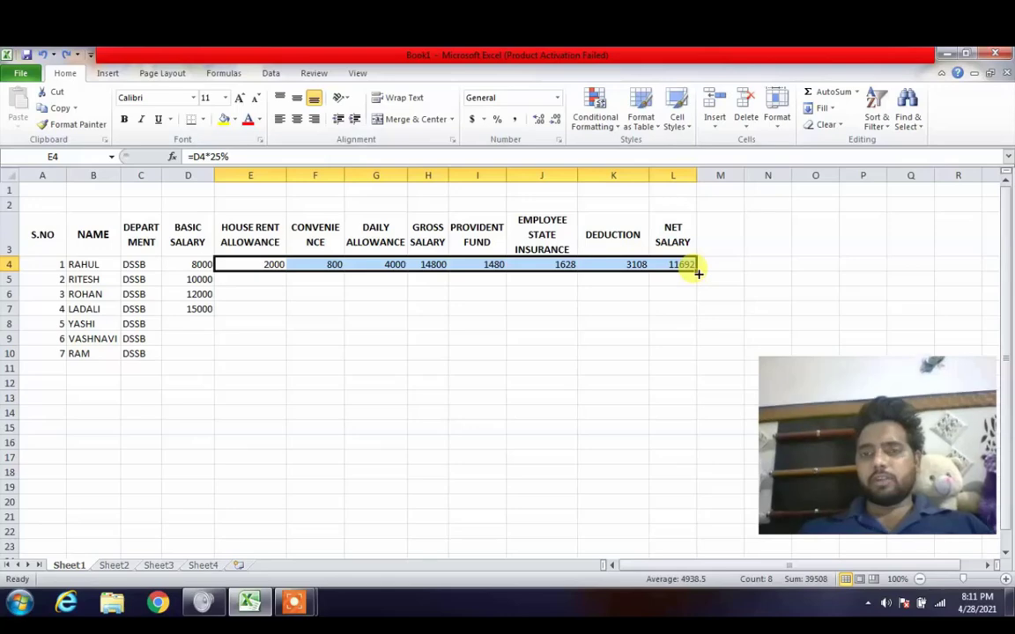
pyautogui.moveTo(696, 276); pyautogui.dragTo(703, 325)
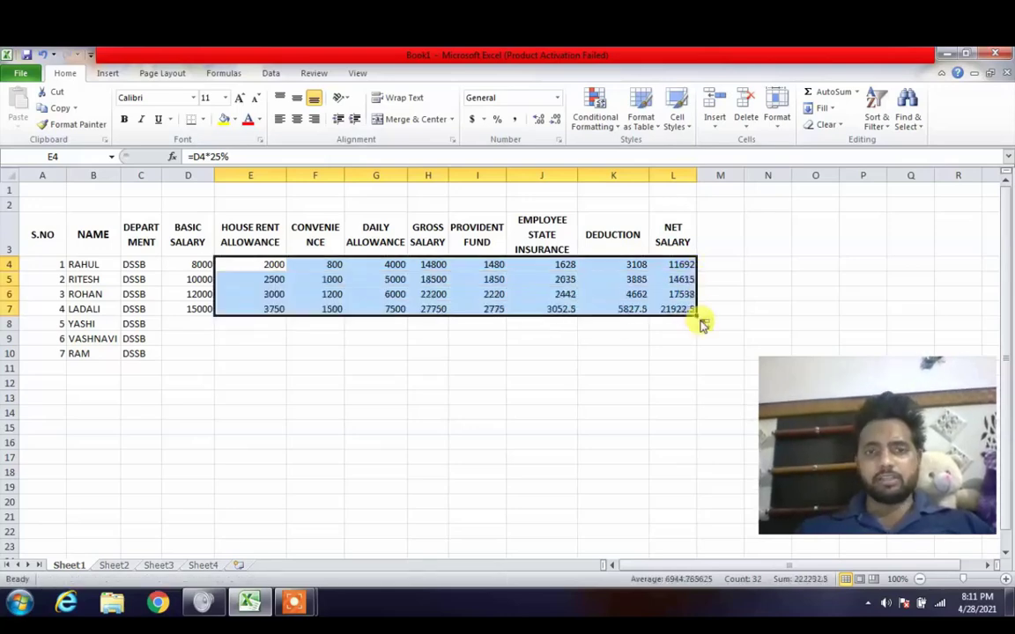
pyautogui.click(623, 356)
pyautogui.click(669, 308)
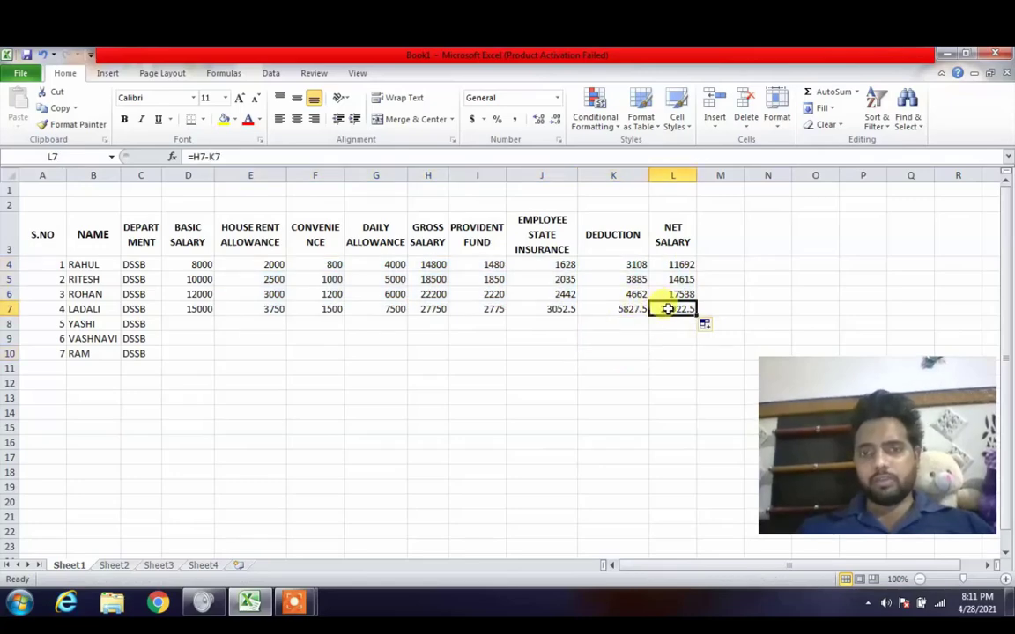
pyautogui.click(609, 314)
pyautogui.click(555, 320)
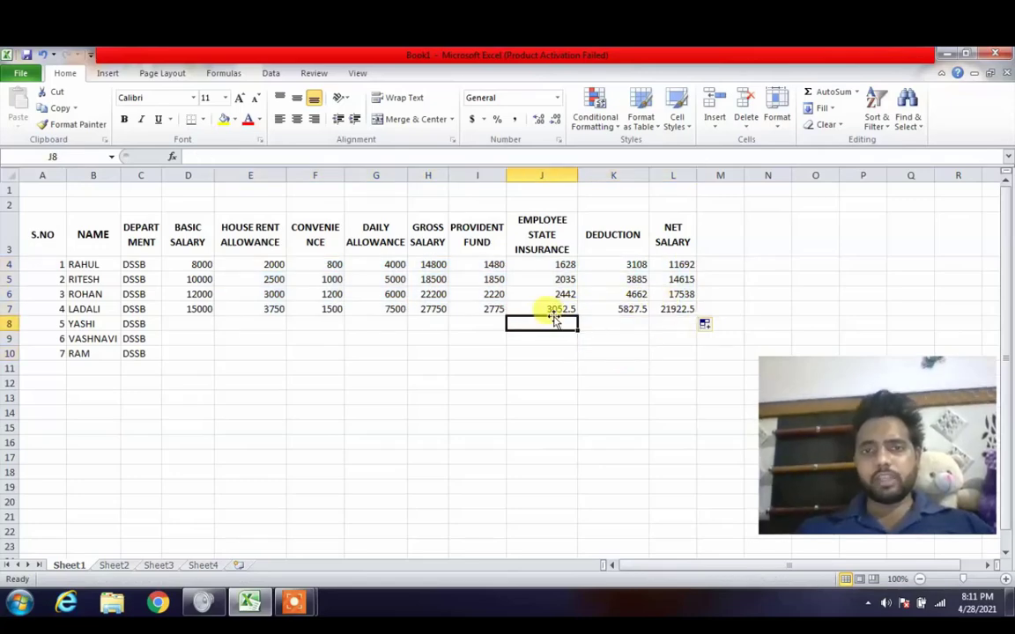
pyautogui.click(573, 308)
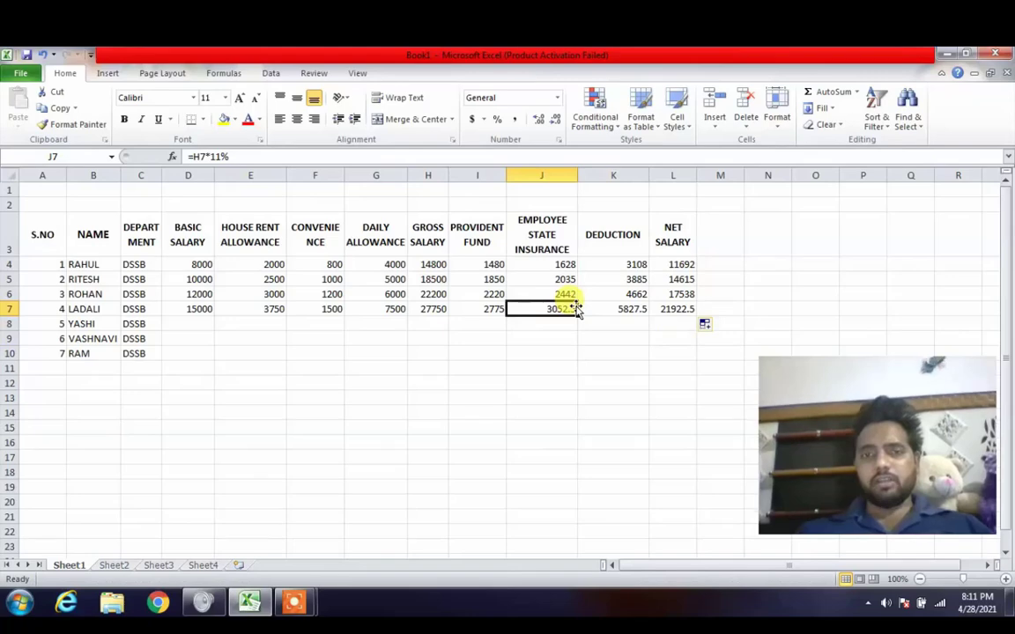
pyautogui.click(627, 310)
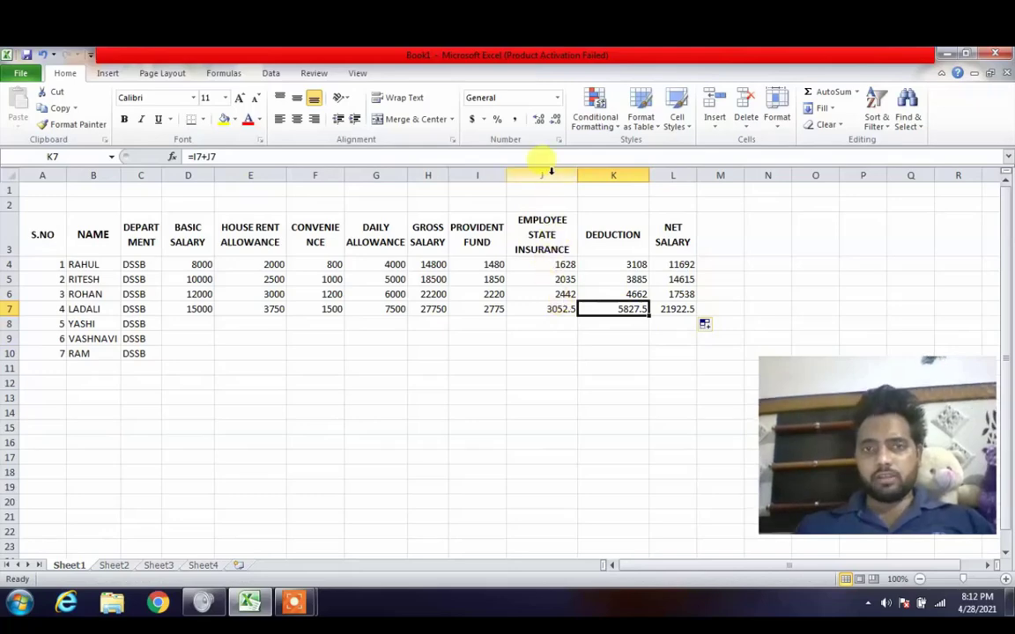
# Show the fourth employee's state insurance, deduction and net salary in J7:L7 with two decimal places.
pyautogui.moveTo(544, 222); pyautogui.dragTo(673, 305)
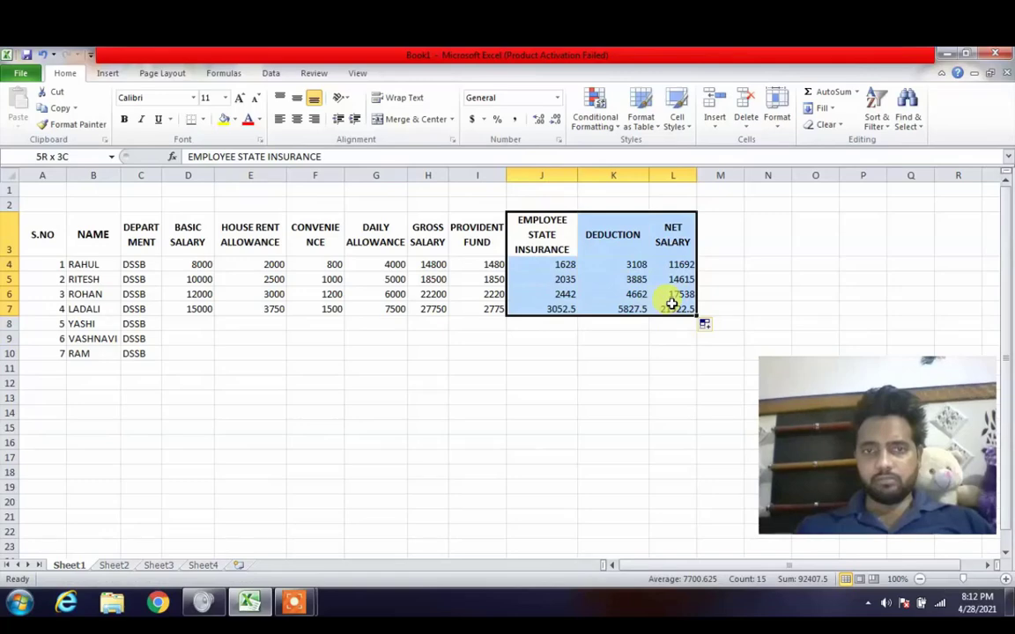
pyautogui.moveTo(671, 303); pyautogui.dragTo(671, 303)
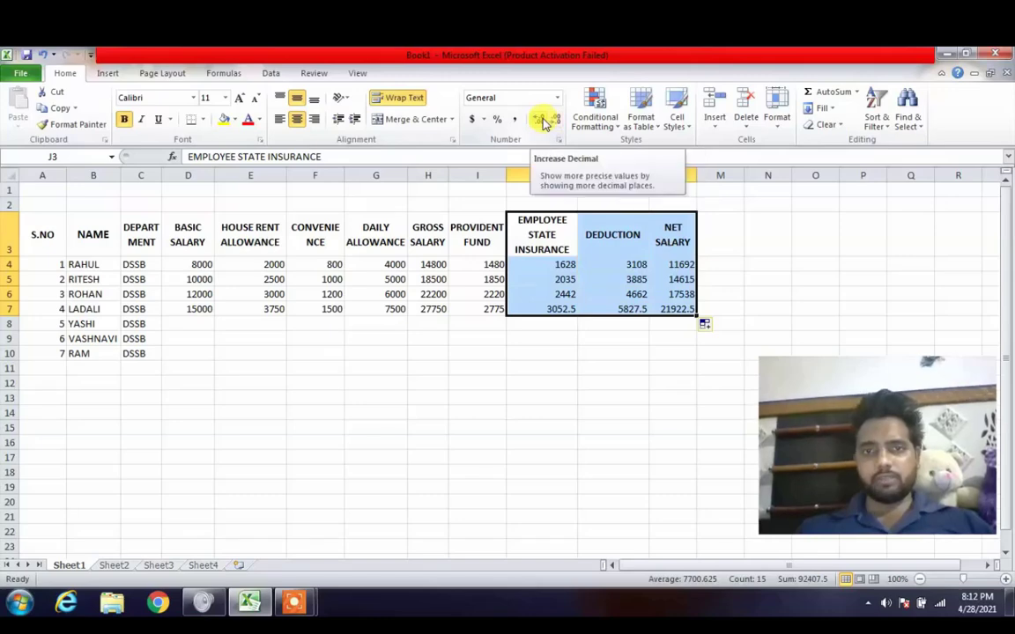
pyautogui.click(553, 311)
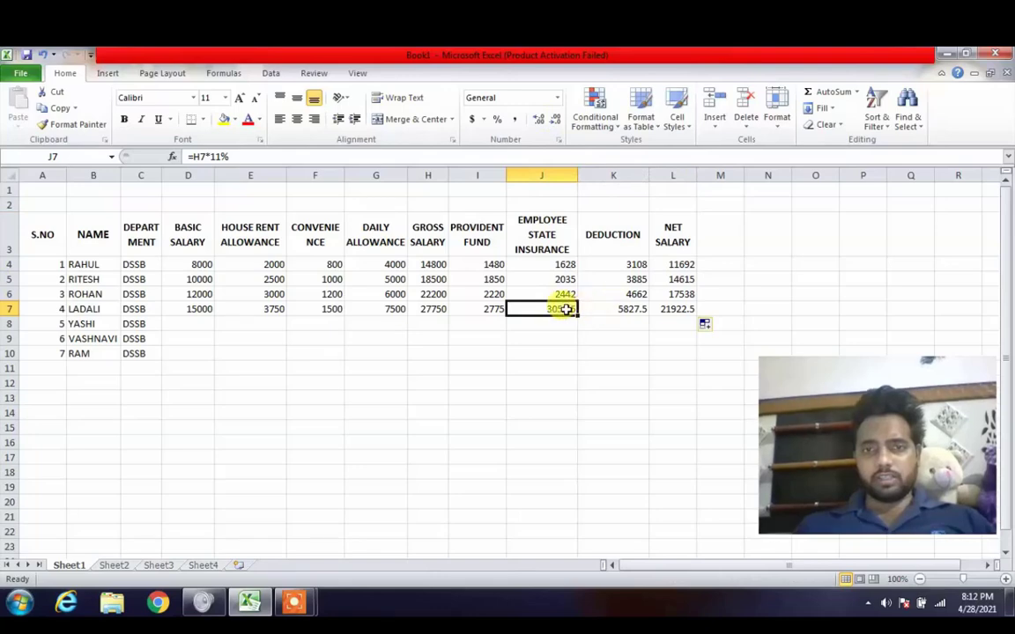
pyautogui.moveTo(564, 310); pyautogui.dragTo(658, 304)
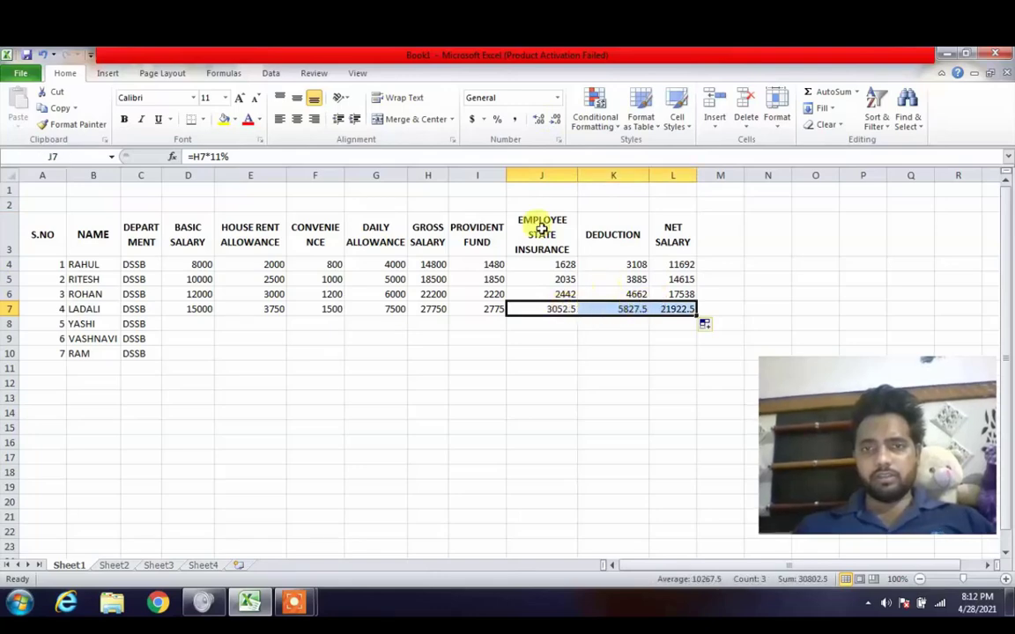
pyautogui.click(540, 119)
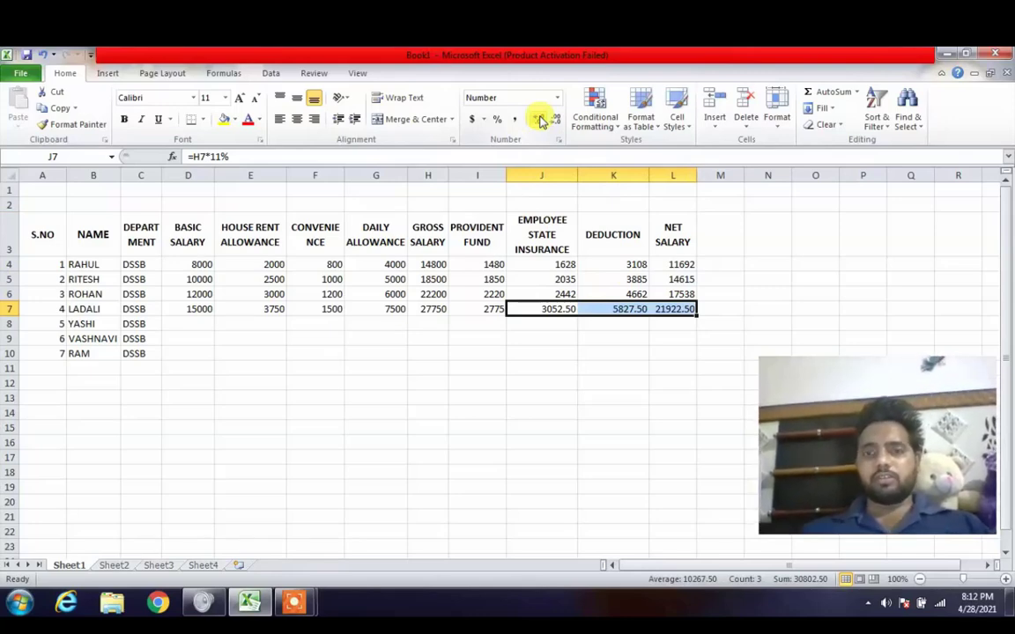
pyautogui.click(573, 334)
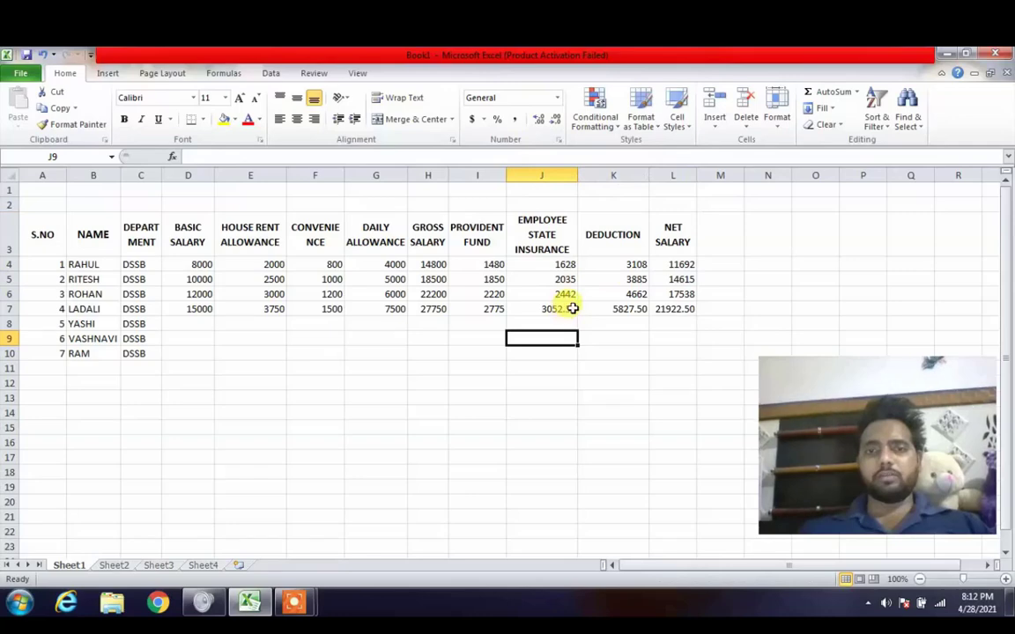
pyautogui.click(573, 308)
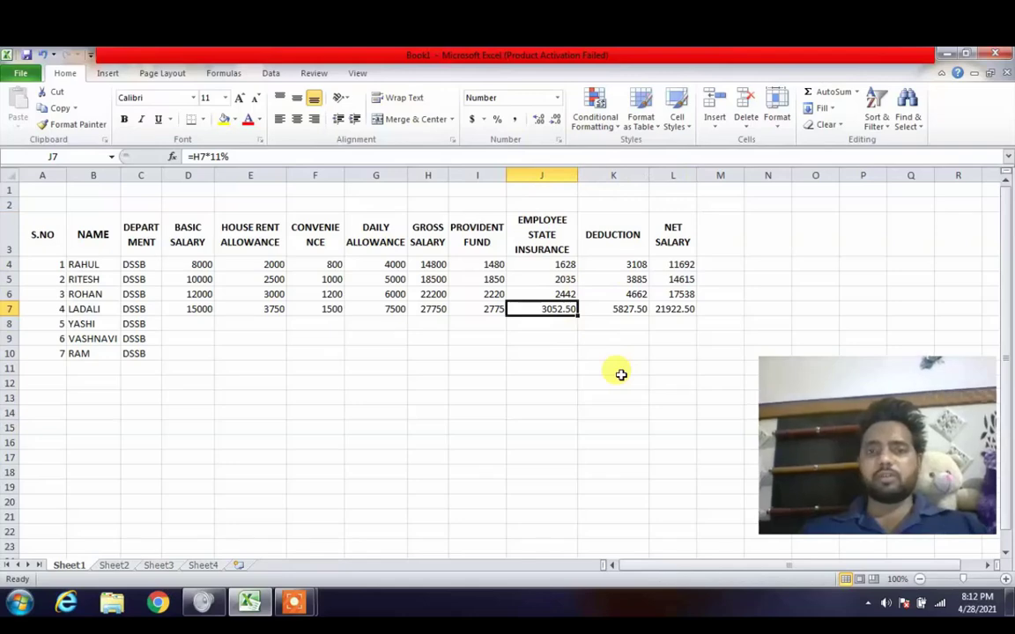
pyautogui.click(638, 308)
pyautogui.click(678, 307)
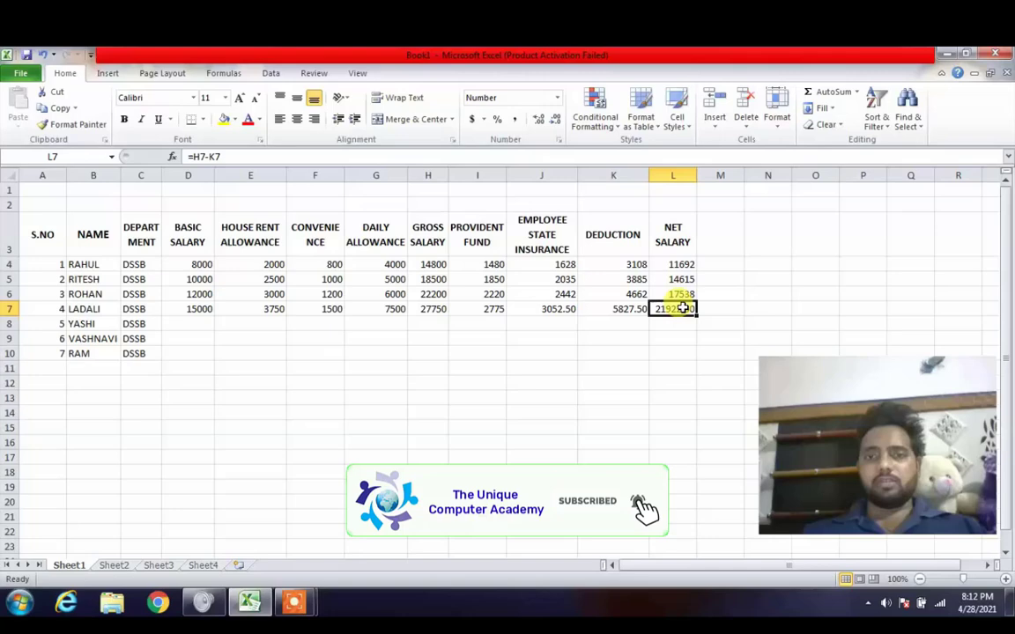
pyautogui.click(562, 309)
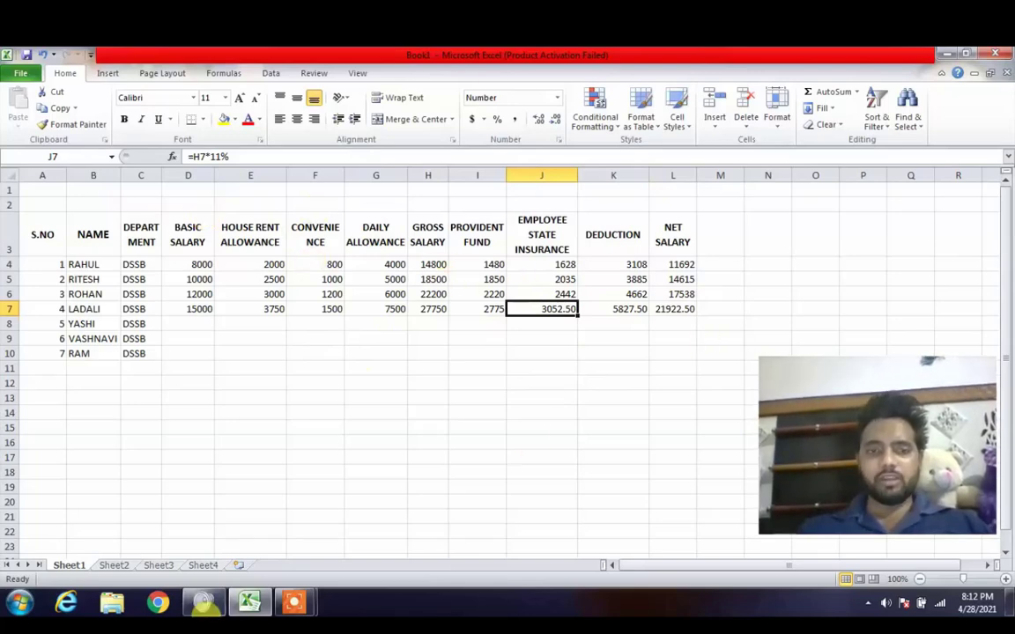
pyautogui.moveTo(293, 604)
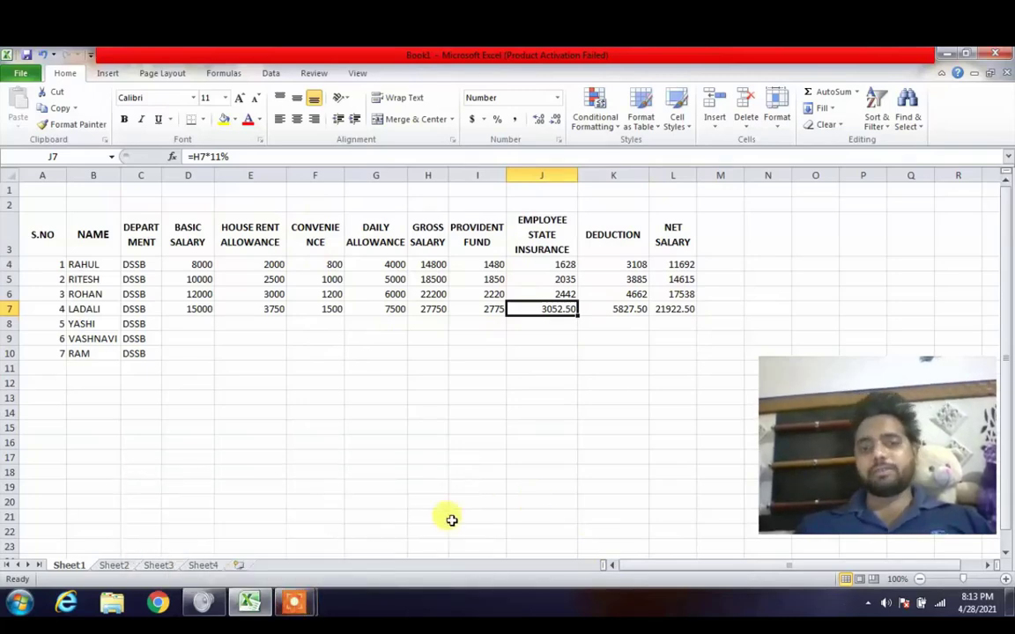
pyautogui.moveTo(277, 576)
pyautogui.moveTo(258, 530)
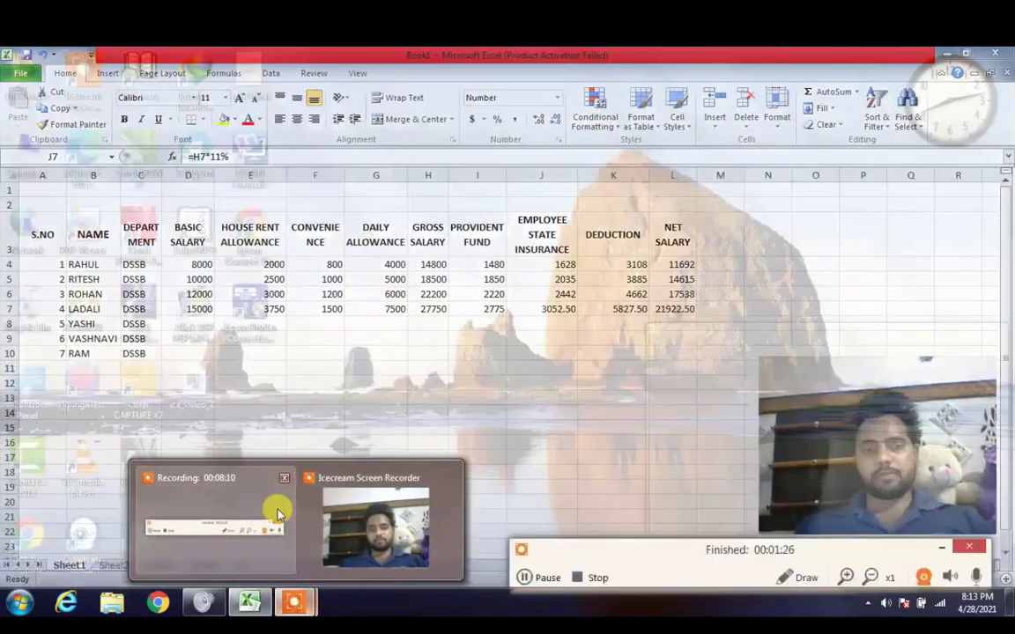
pyautogui.click(277, 514)
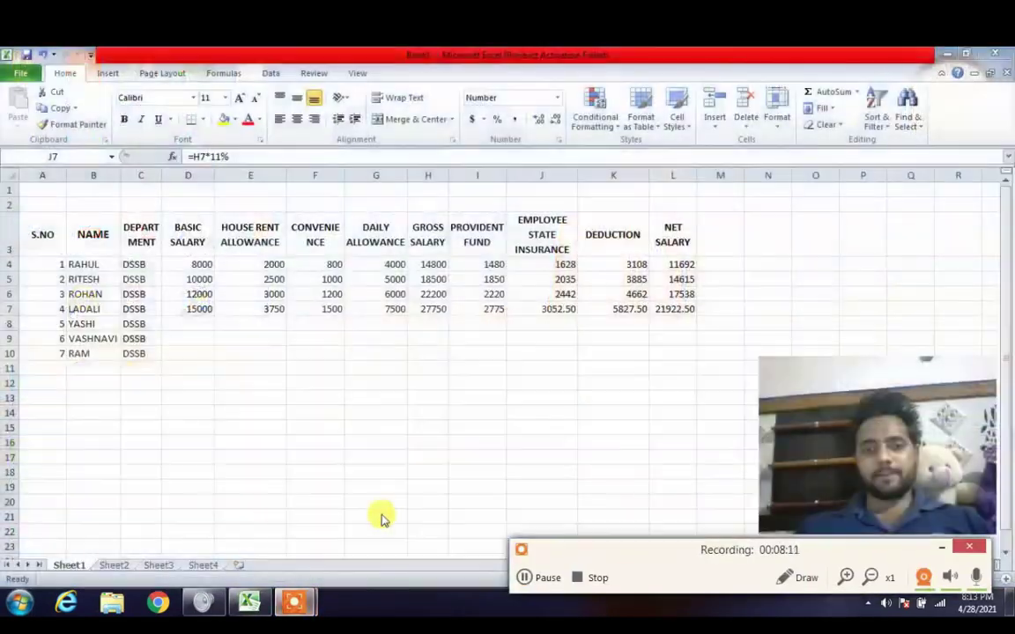
pyautogui.click(593, 584)
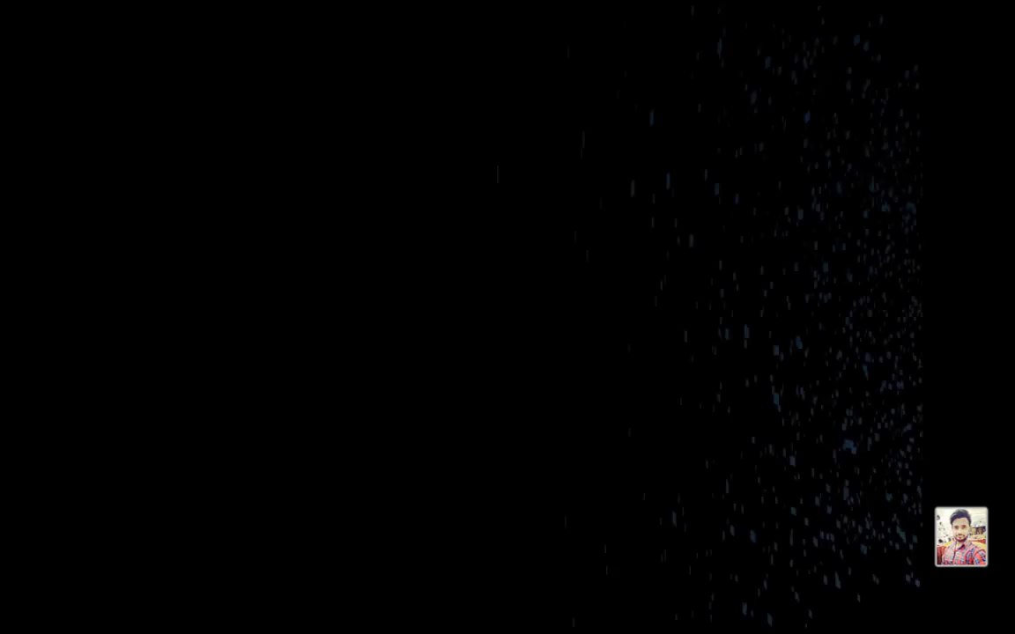